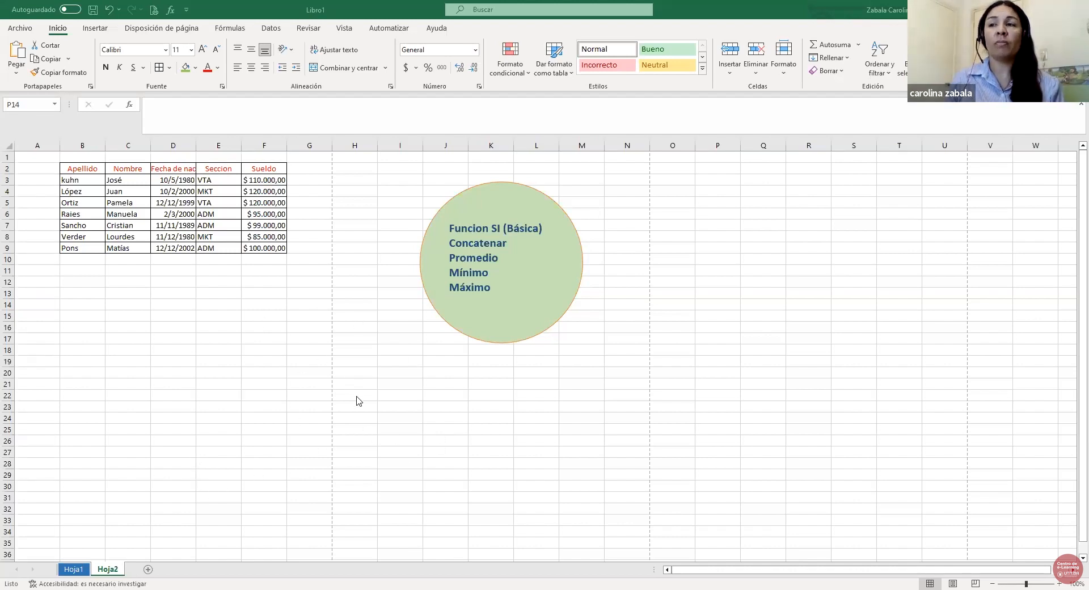
# Enter the label "promedio" in cell E15 below the employee table.
pyautogui.click(221, 316)
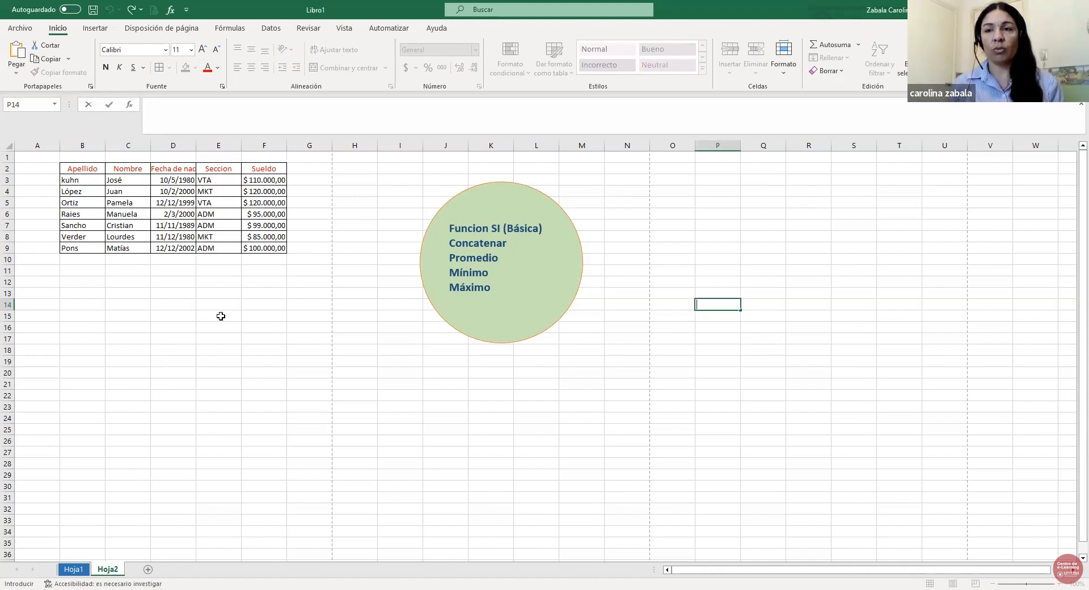
pyautogui.click(221, 316)
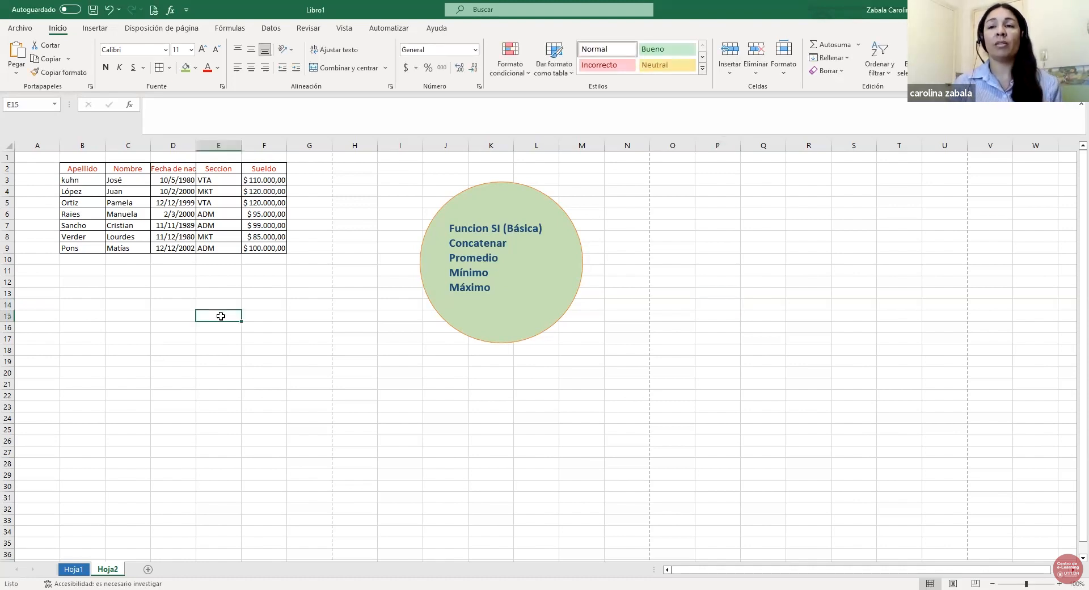
pyautogui.write('prom,e')
pyautogui.press('BackSpace')
pyautogui.write('edio')
pyautogui.press('Tab')
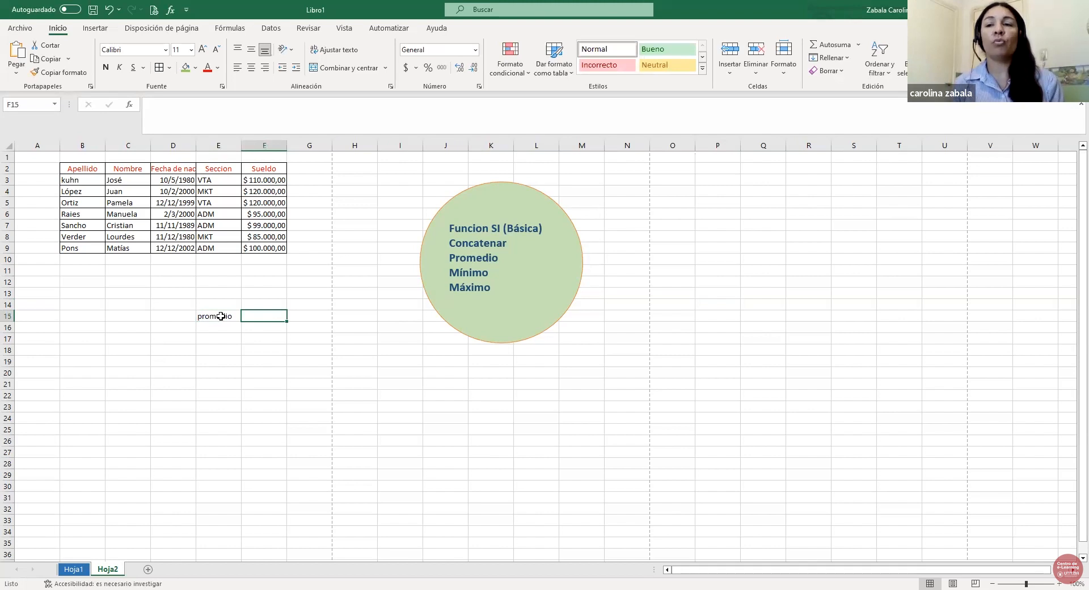
# Calculate the average of the Sueldo column in cell F15 with the formula =PROMEDIO(F3:F9).
pyautogui.write('=')
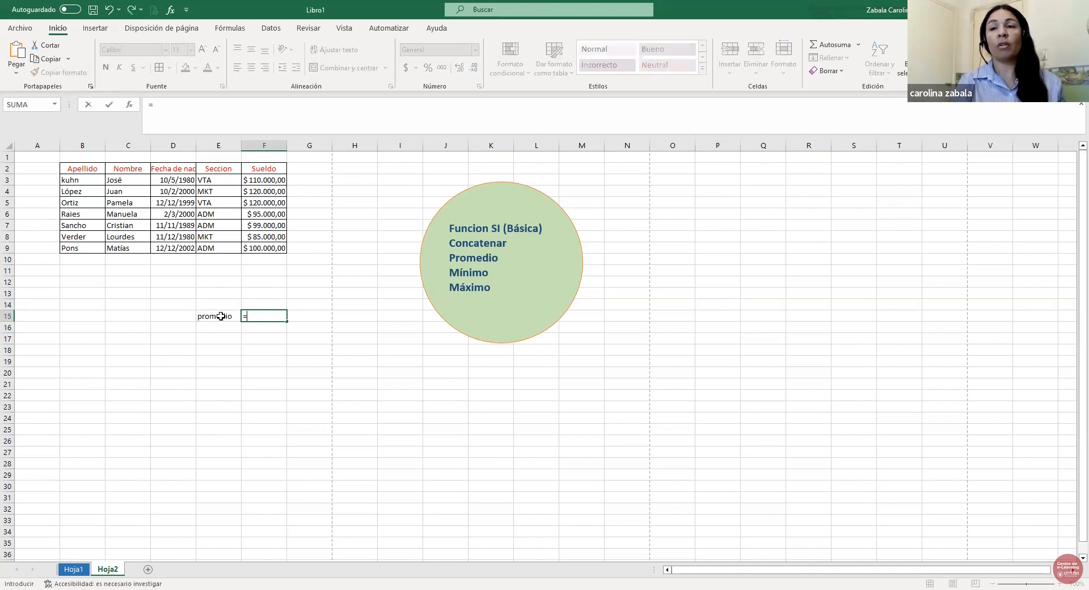
pyautogui.write('pro')
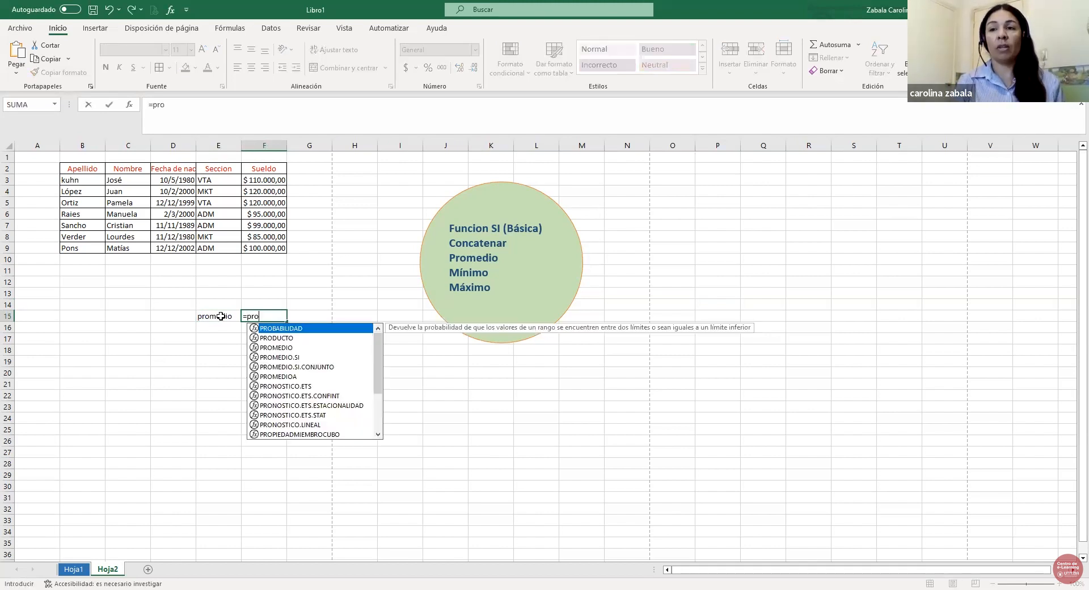
pyautogui.click(278, 348)
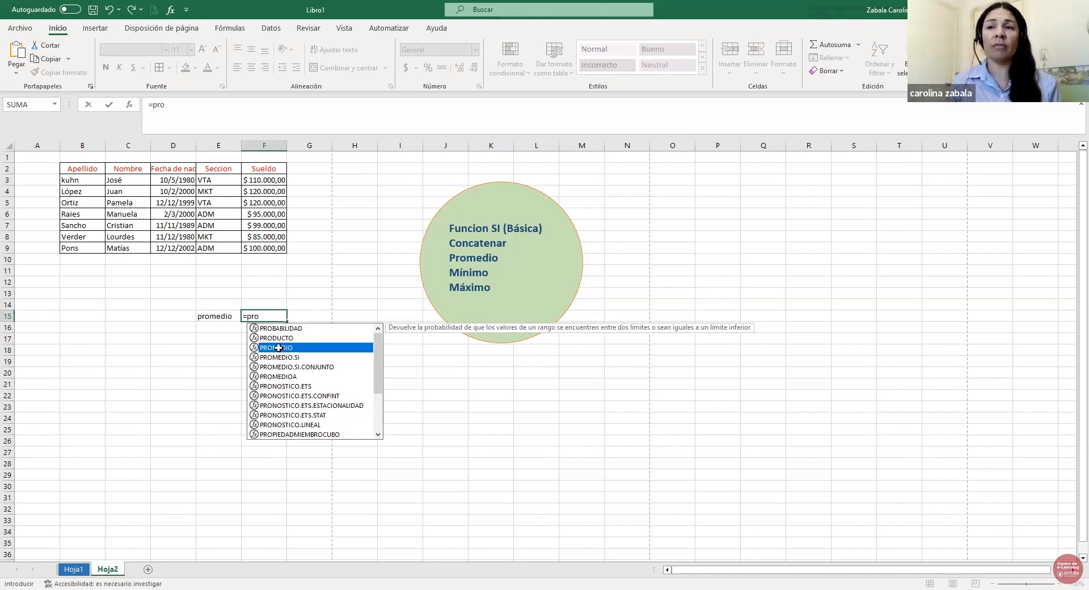
pyautogui.doubleClick(278, 347)
pyautogui.click(276, 182)
pyautogui.moveTo(274, 187); pyautogui.dragTo(275, 253)
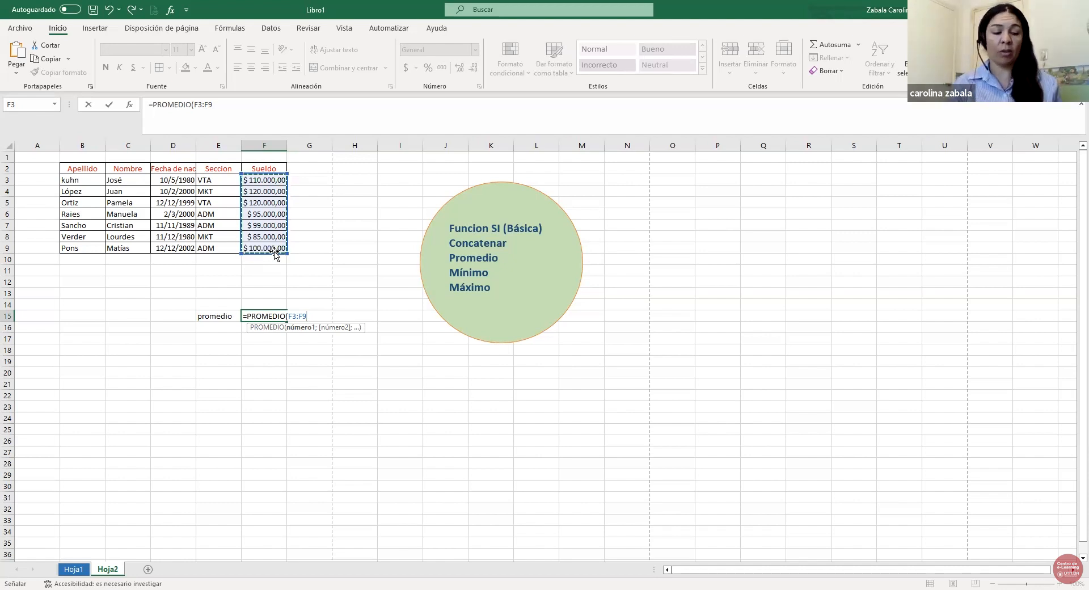
pyautogui.write(')')
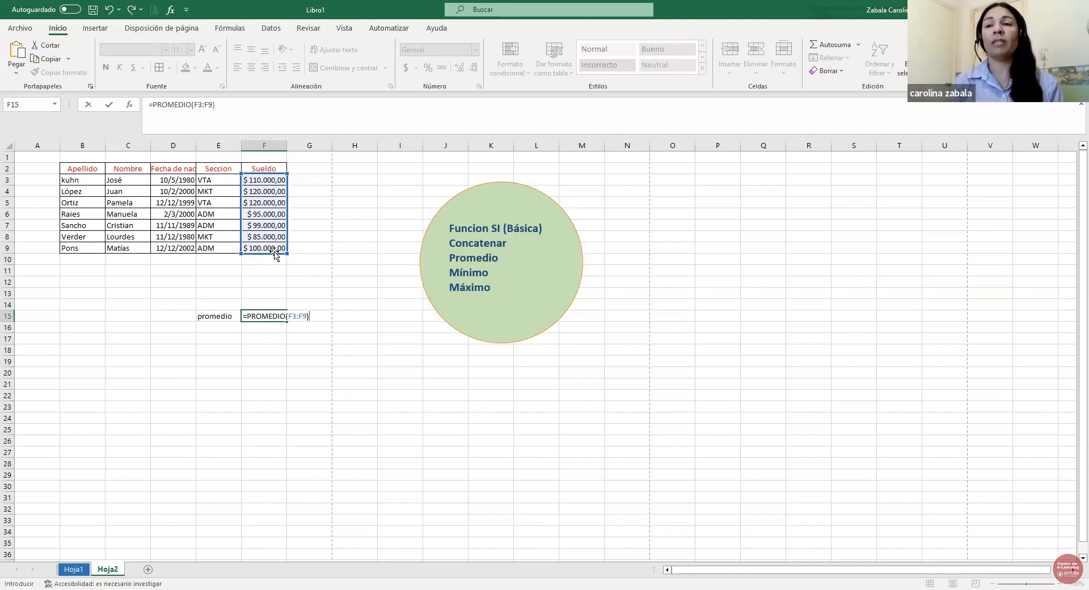
pyautogui.press('Return')
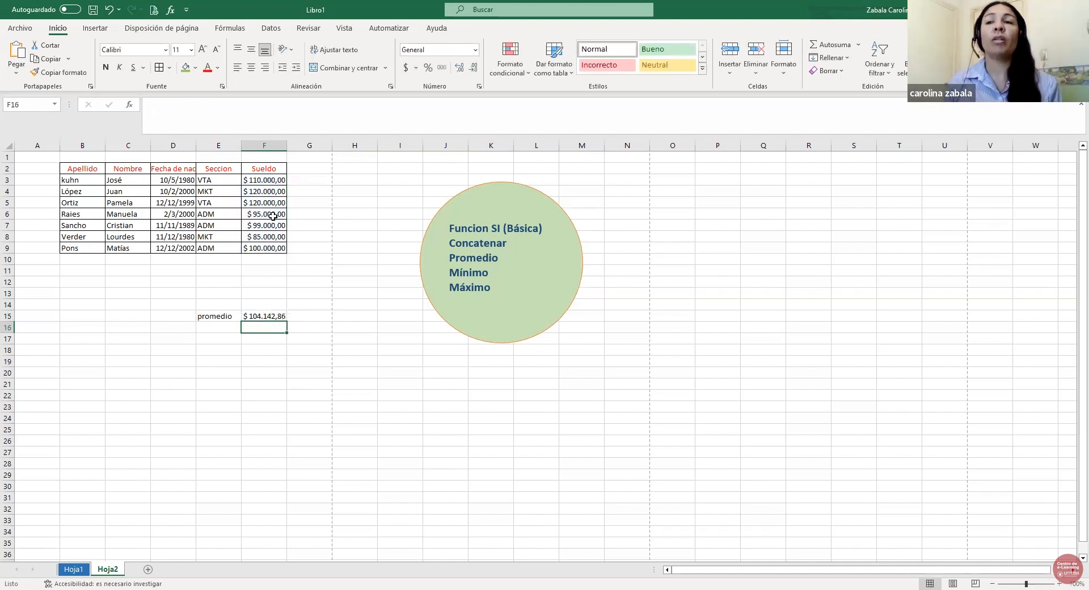
# Make the employee data in B3:F9 bold and increase its font size by one step.
pyautogui.moveTo(76, 180); pyautogui.dragTo(248, 250)
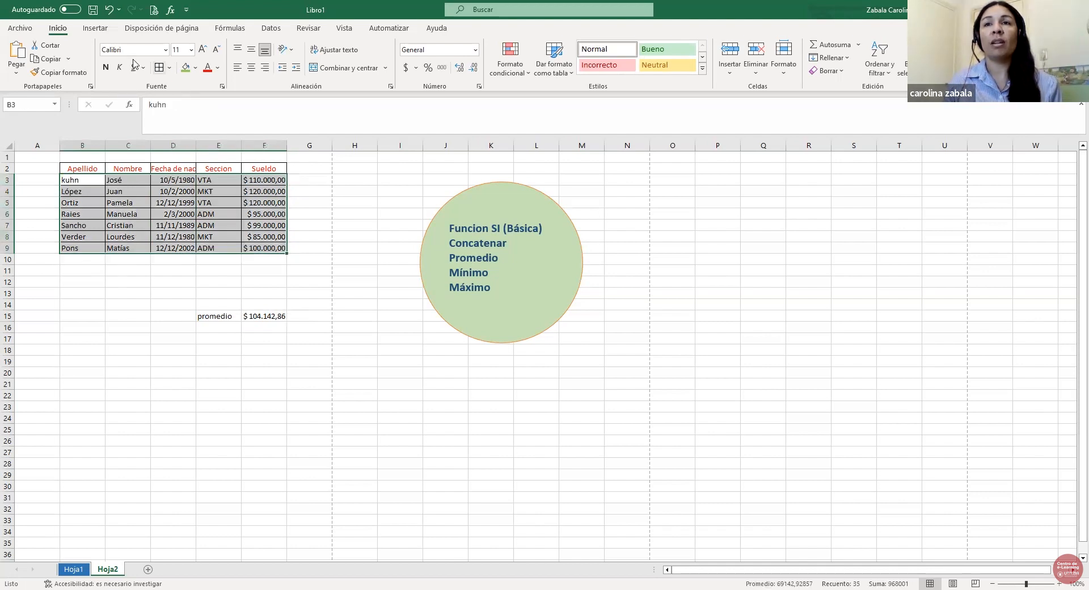
pyautogui.click(105, 68)
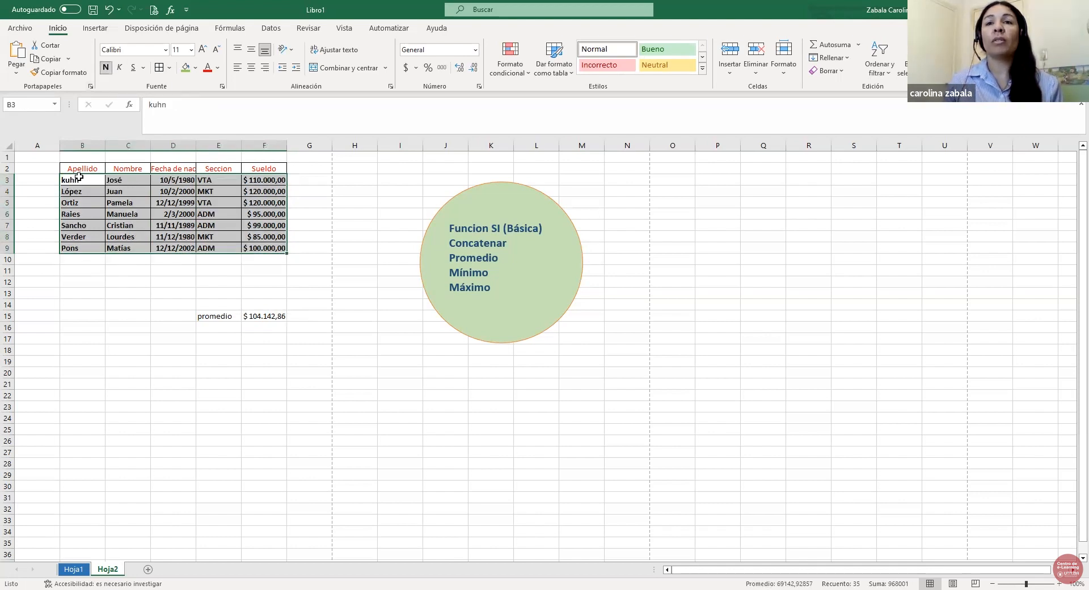
pyautogui.click(201, 49)
# Make row 2 taller and format the headers in B2:F2 with a green fill, bold text and a font two steps larger.
pyautogui.moveTo(10, 174); pyautogui.dragTo(10, 186)
pyautogui.moveTo(85, 179); pyautogui.dragTo(270, 179)
pyautogui.click(184, 67)
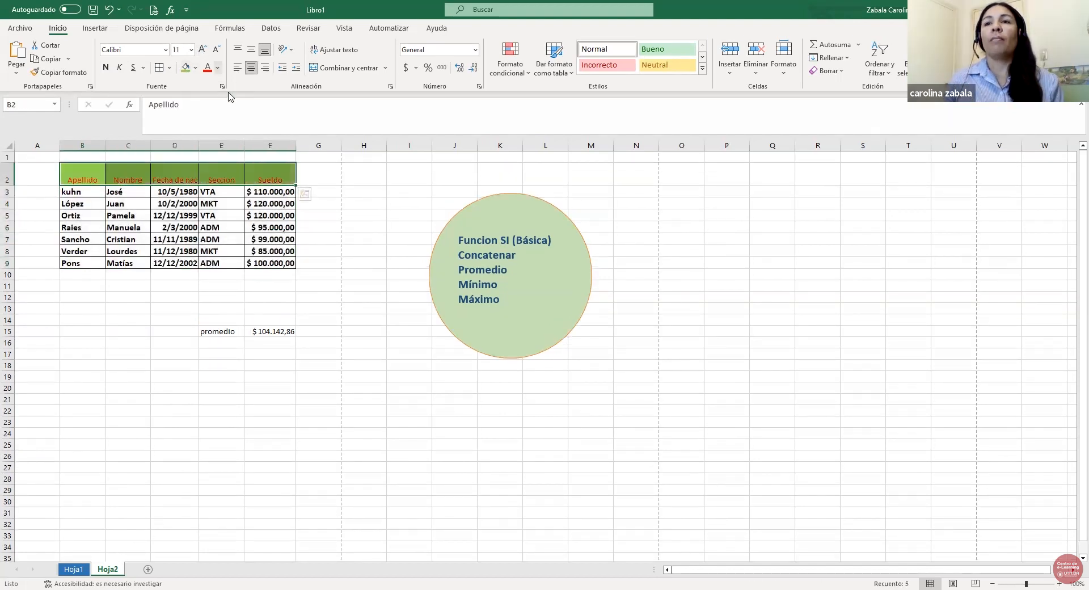
pyautogui.click(105, 67)
pyautogui.click(202, 49)
pyautogui.click(202, 49)
pyautogui.click(365, 192)
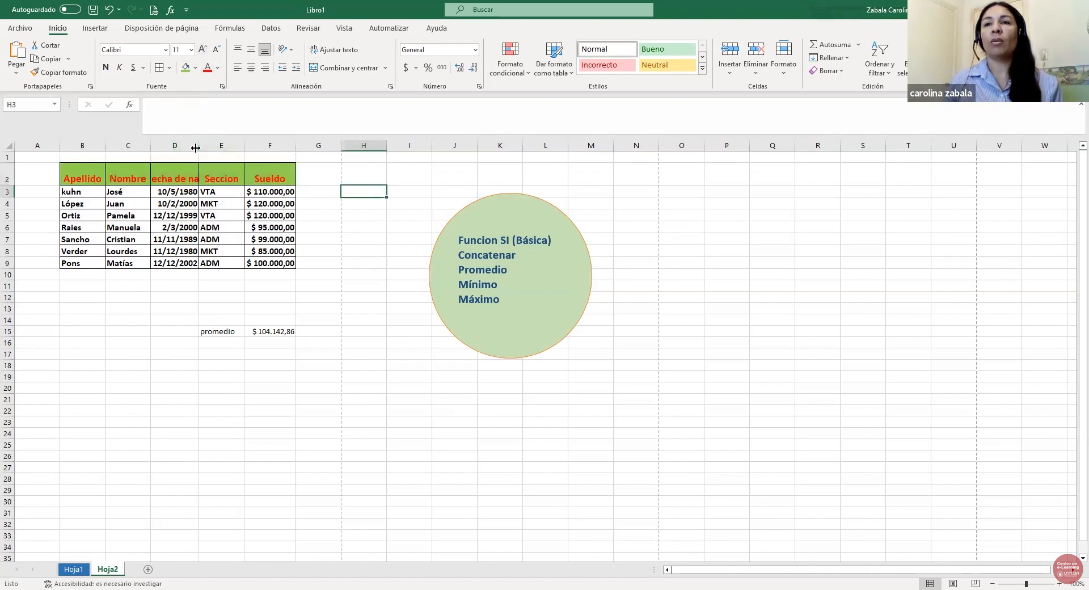
# Widen column D to fit the Fecha de nac header and increase the height of rows 3 to 9.
pyautogui.moveTo(198, 147); pyautogui.dragTo(212, 147)
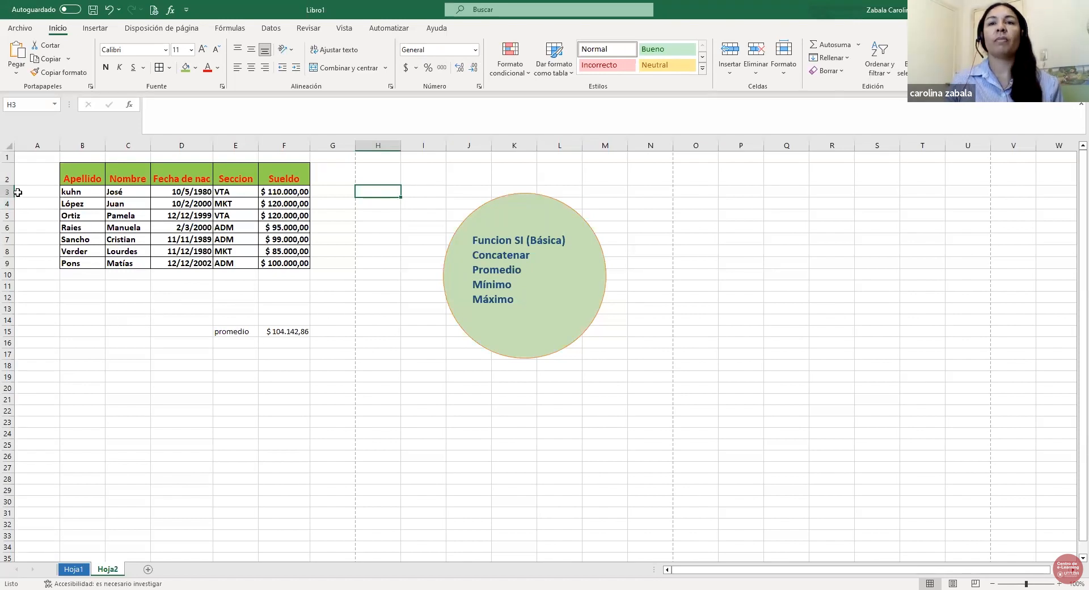
pyautogui.moveTo(8, 190); pyautogui.dragTo(6, 264)
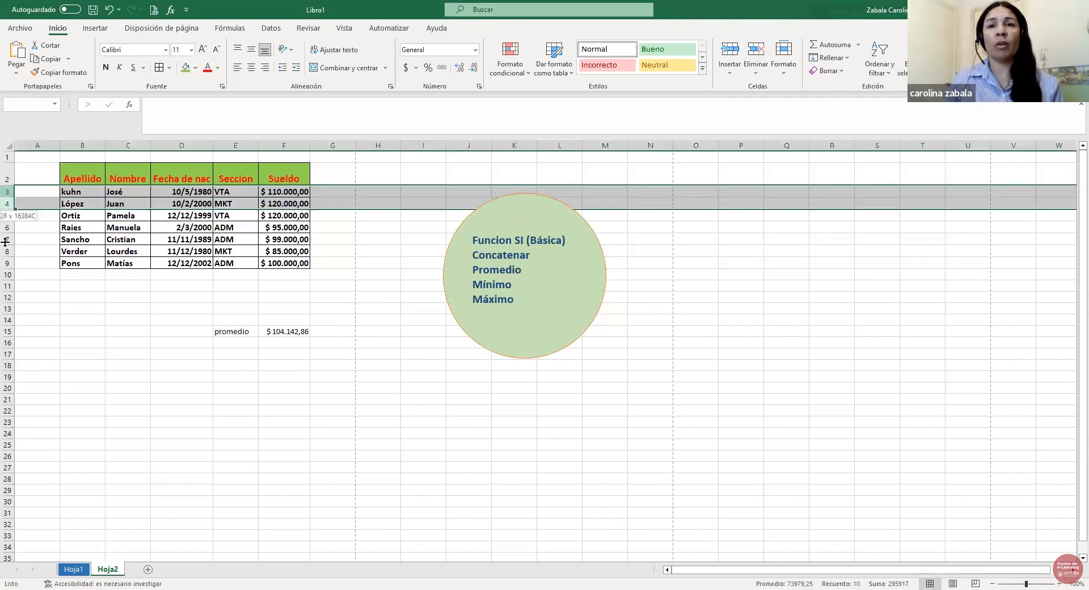
pyautogui.moveTo(10, 222); pyautogui.dragTo(10, 229)
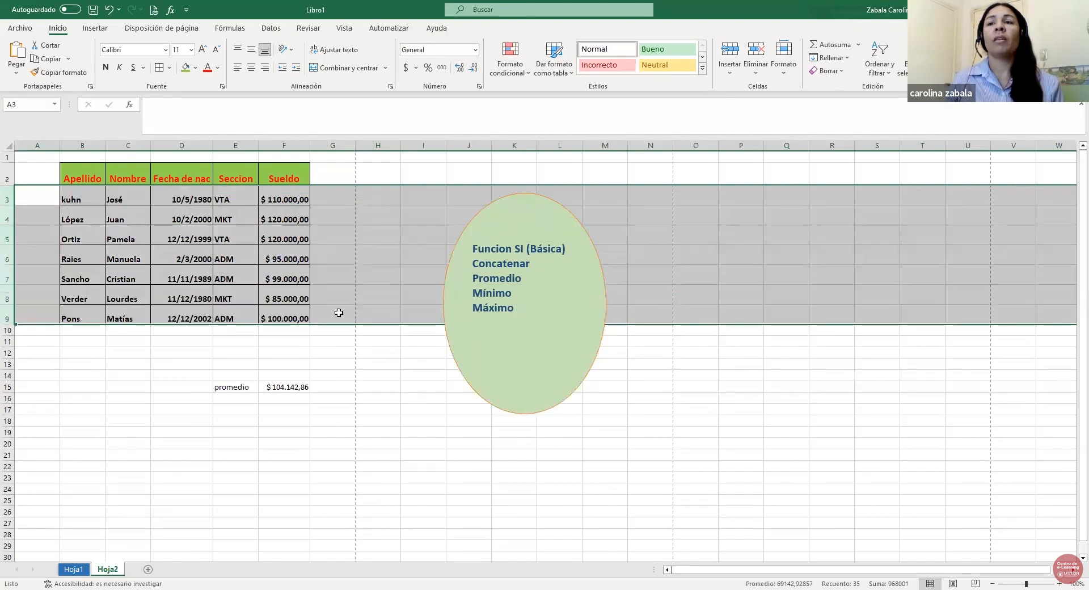
pyautogui.click(347, 345)
# Shorten the stretched green ellipse from its lower edge so that it ends near row 10.
pyautogui.click(518, 397)
pyautogui.moveTo(522, 413); pyautogui.dragTo(523, 336)
pyautogui.click(437, 396)
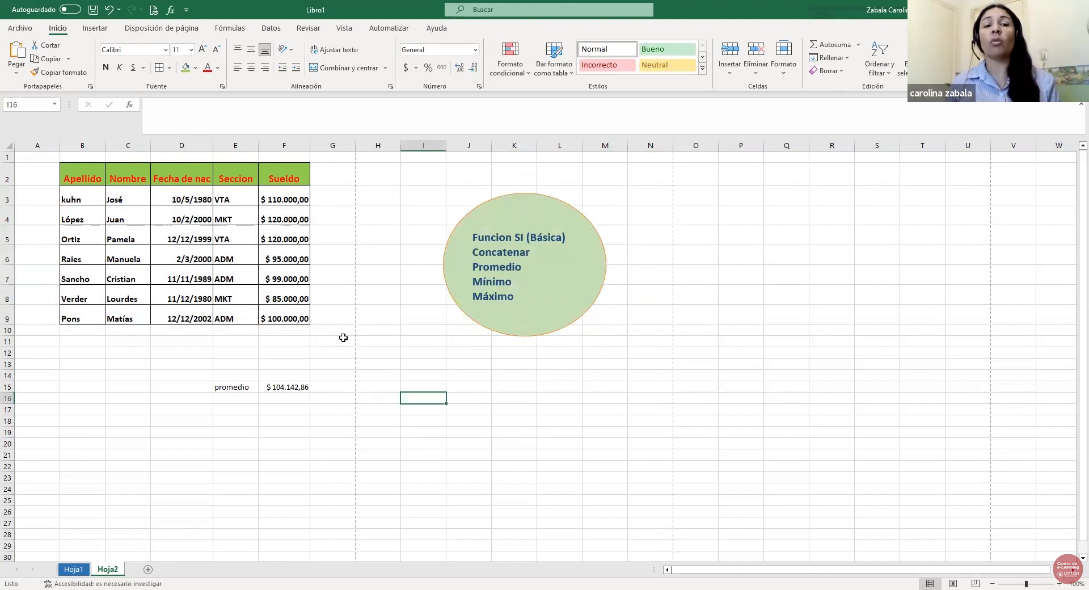
# Format the promedio label in E15 with a green fill, red bold text and font size 12.
pyautogui.click(233, 387)
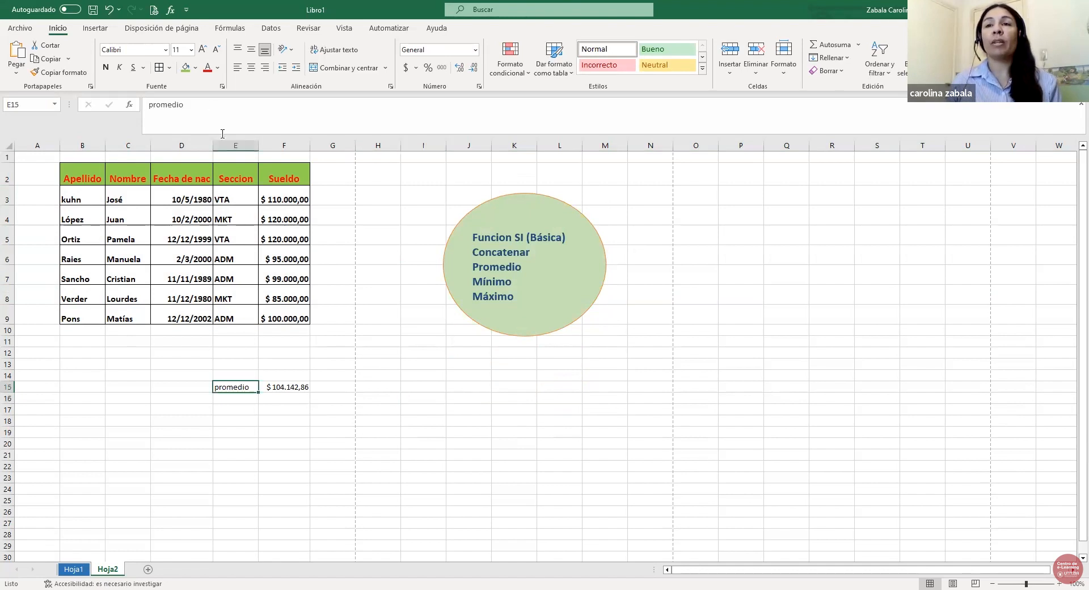
pyautogui.click(185, 67)
pyautogui.click(208, 68)
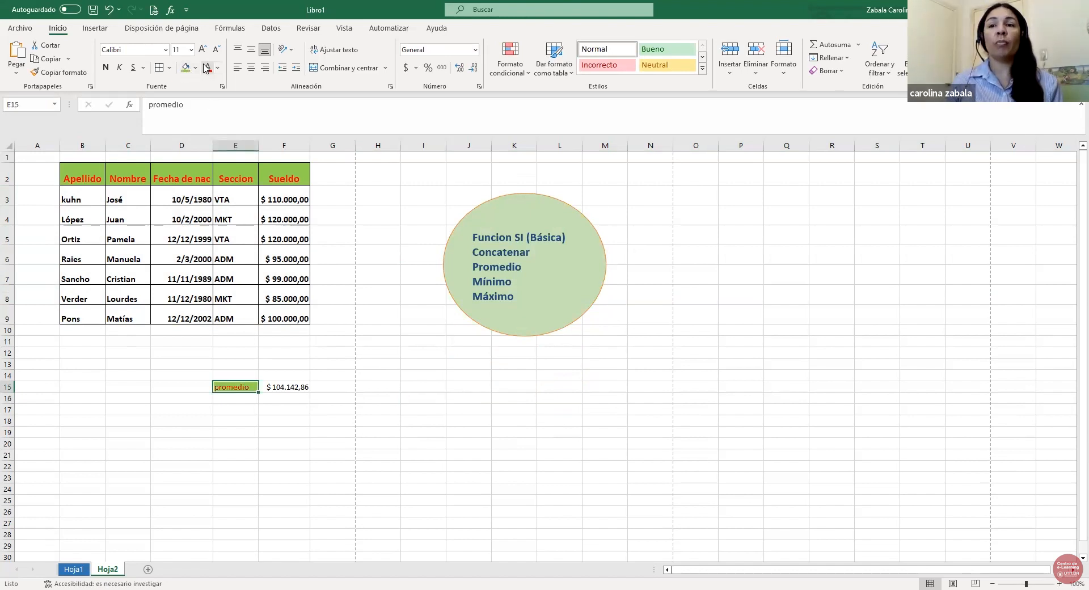
pyautogui.click(107, 68)
pyautogui.click(202, 50)
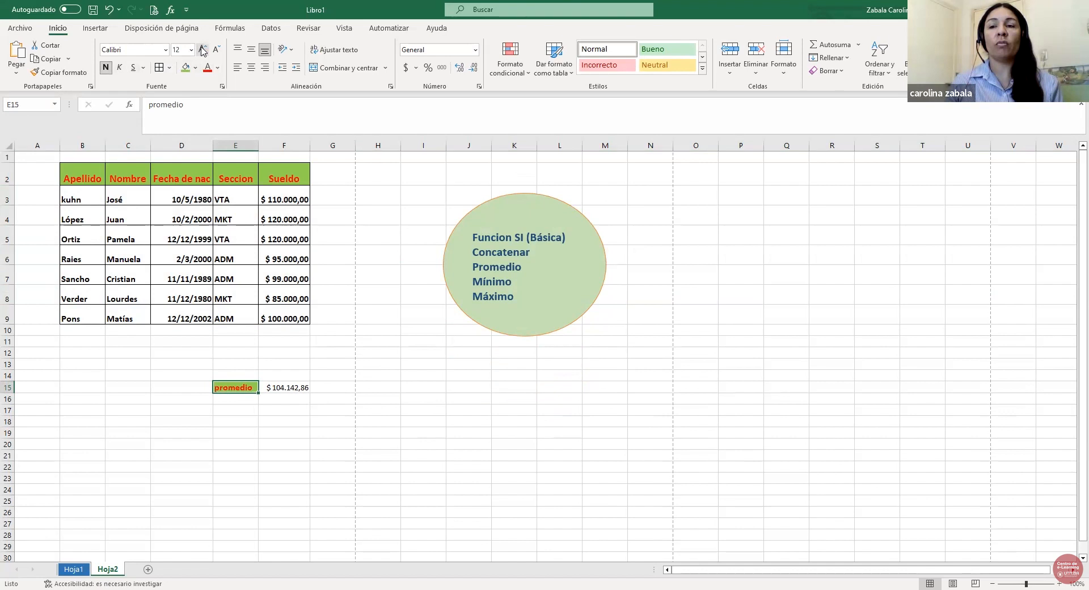
pyautogui.click(352, 420)
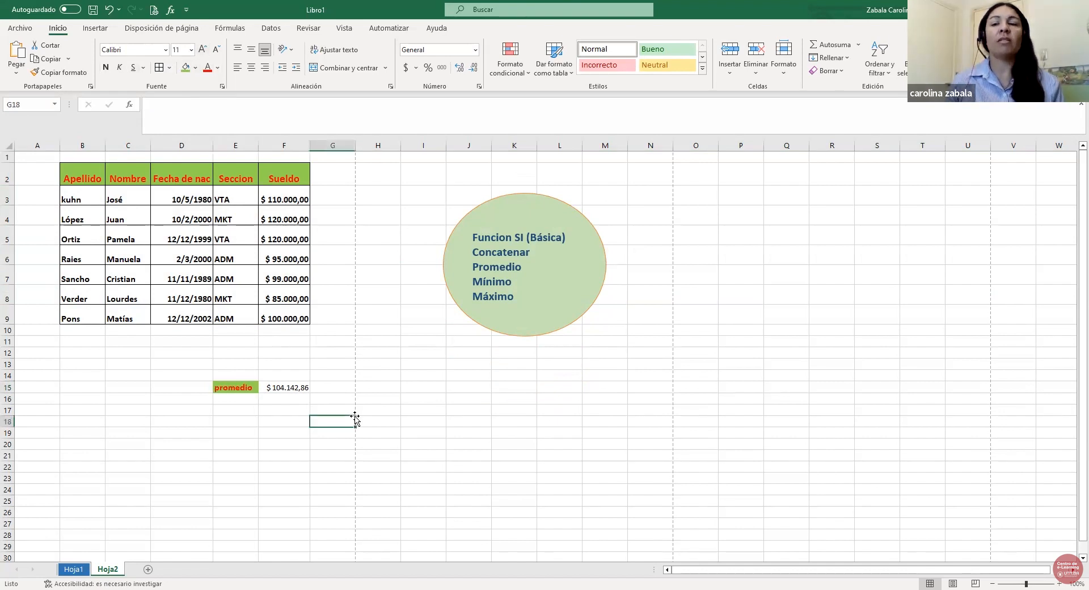
# Enter the label "mínimo" in cell E17.
pyautogui.click(235, 414)
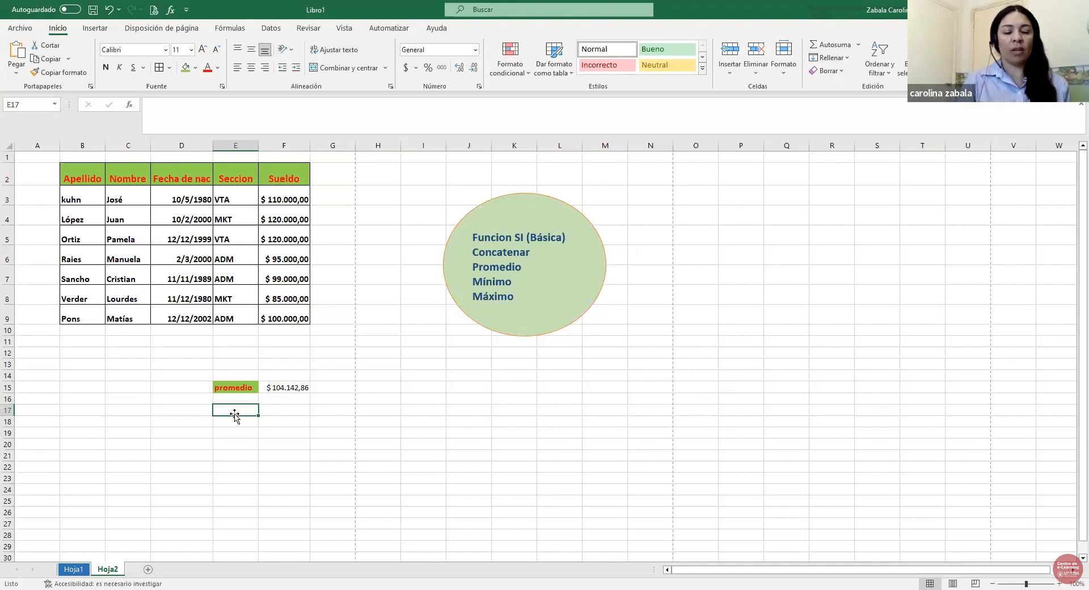
pyautogui.write('mínimo')
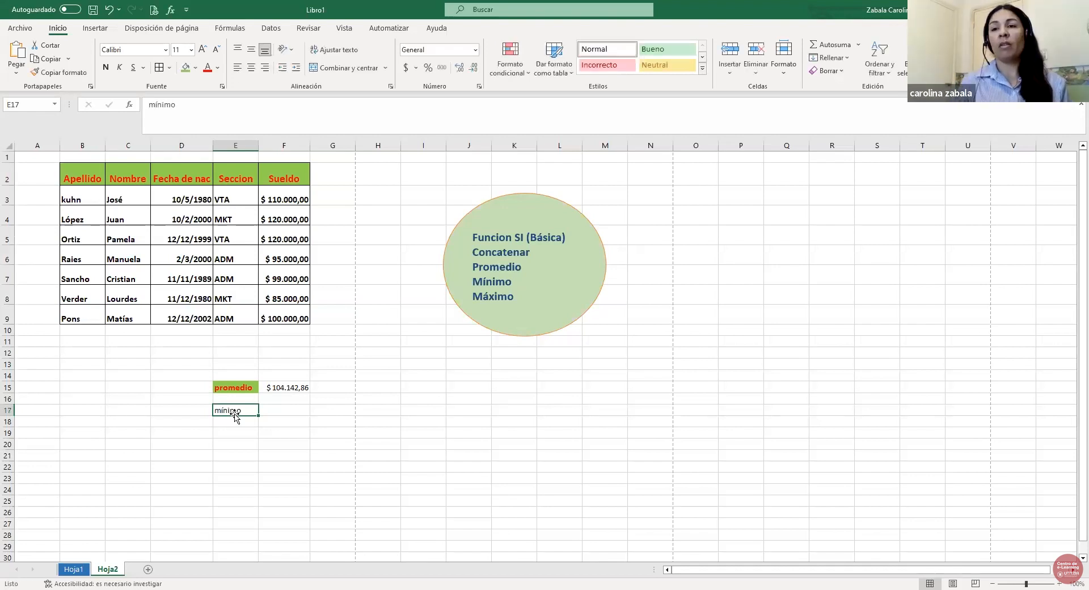
pyautogui.press('Tab')
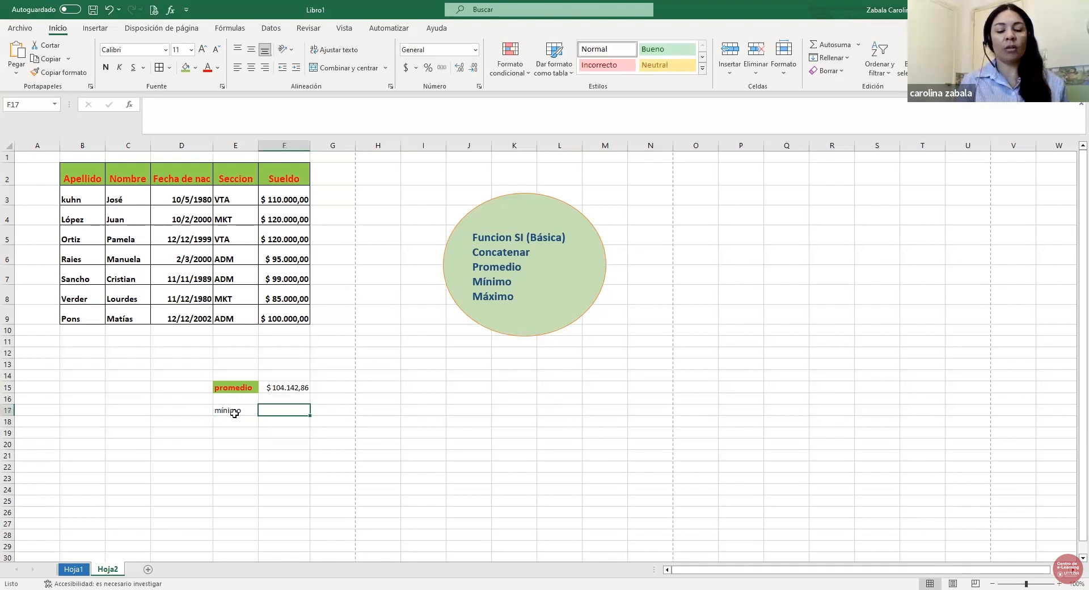
# Calculate the lowest Sueldo value in cell F17 with the formula =MIN(F3:F9).
pyautogui.write('=')
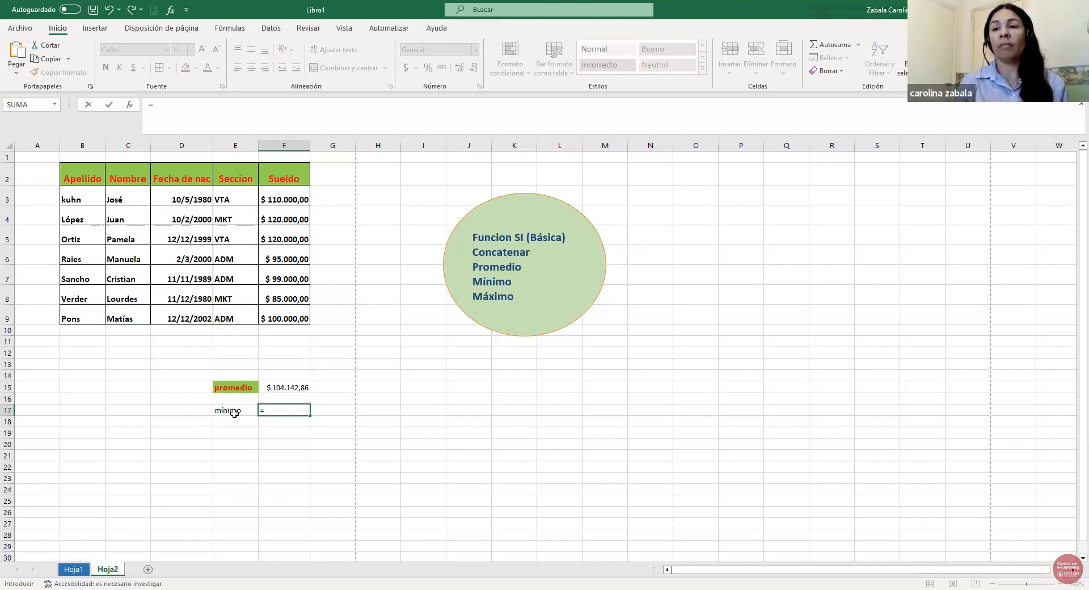
pyautogui.write('mi')
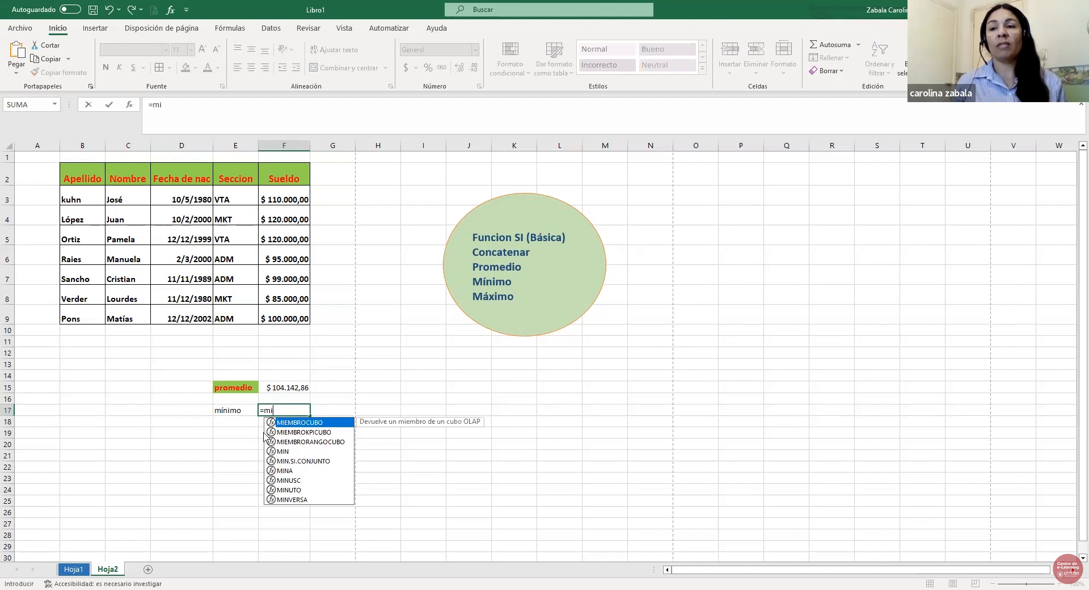
pyautogui.click(287, 452)
pyautogui.press('Tab')
pyautogui.moveTo(300, 191); pyautogui.dragTo(296, 318)
pyautogui.write(')')
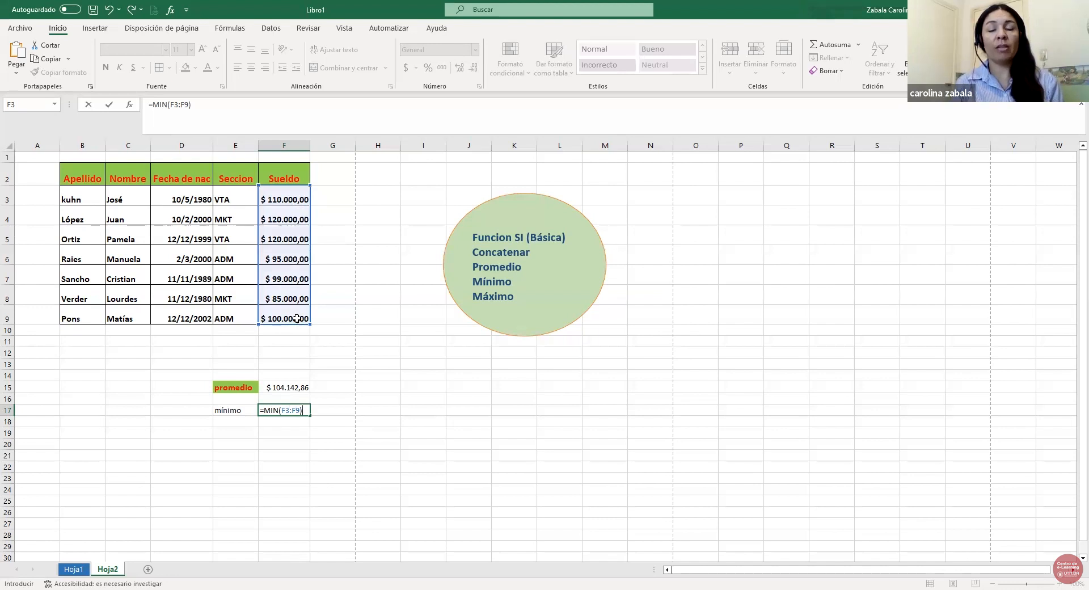
pyautogui.press('Return')
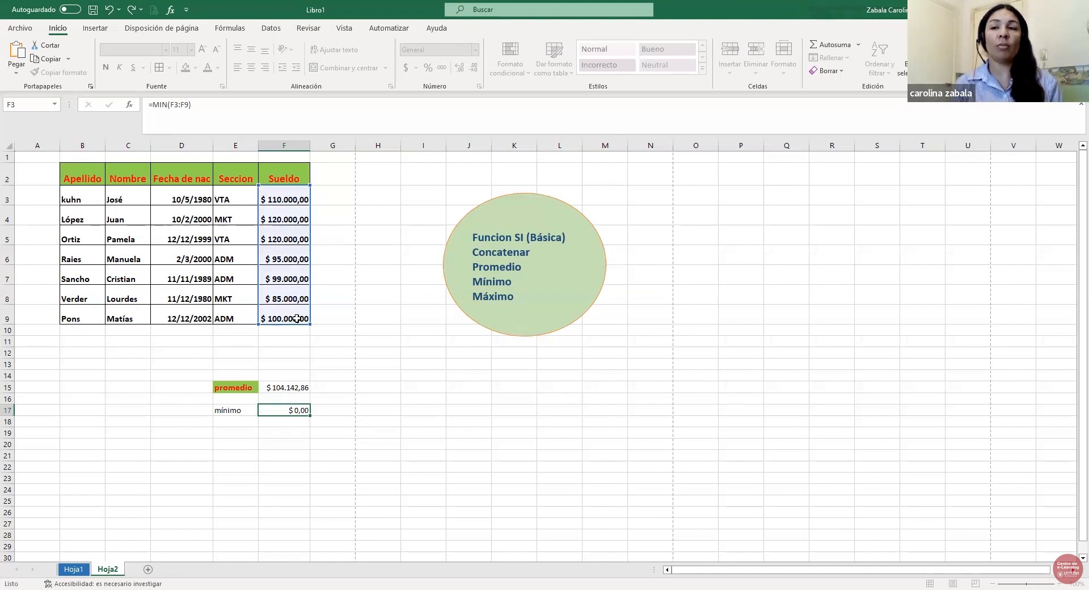
# Format the mínimo label in E17 with a yellow fill and bold red text.
pyautogui.click(240, 410)
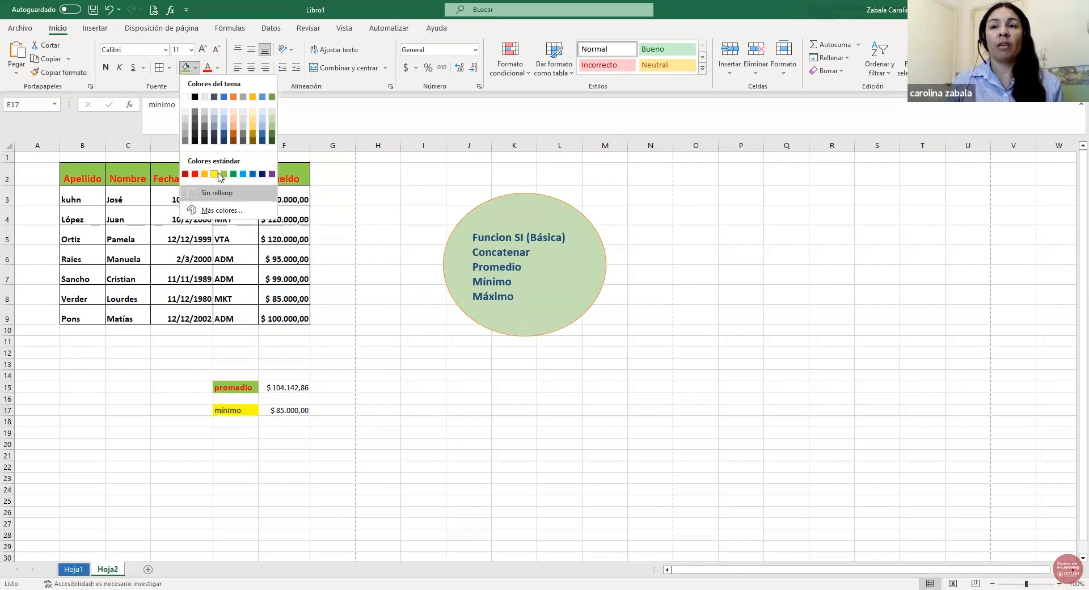
pyautogui.click(215, 174)
pyautogui.hotkey('ctrl', 'n')
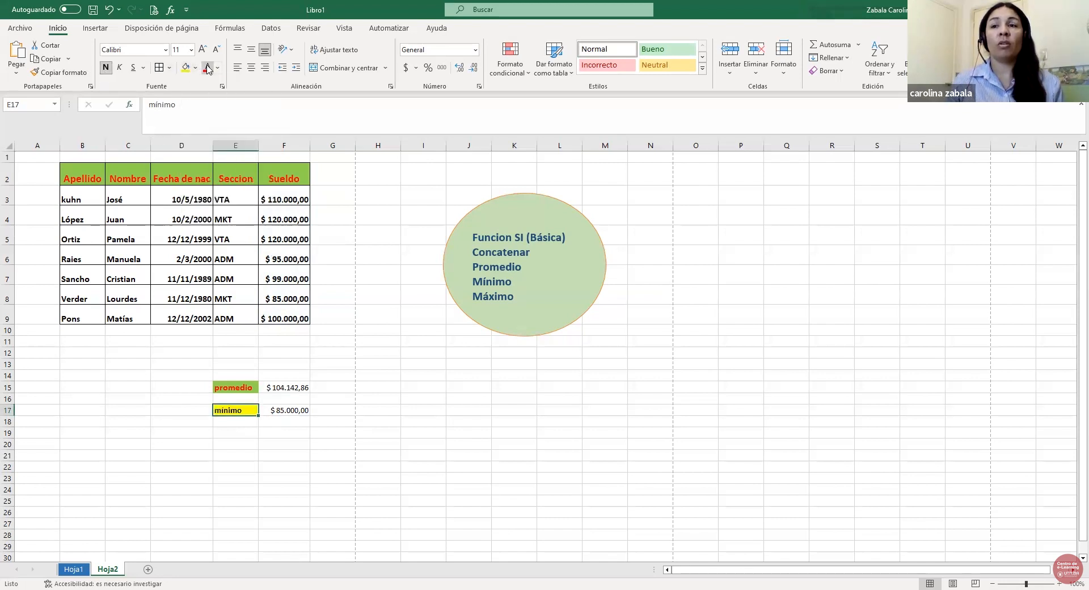
pyautogui.click(326, 409)
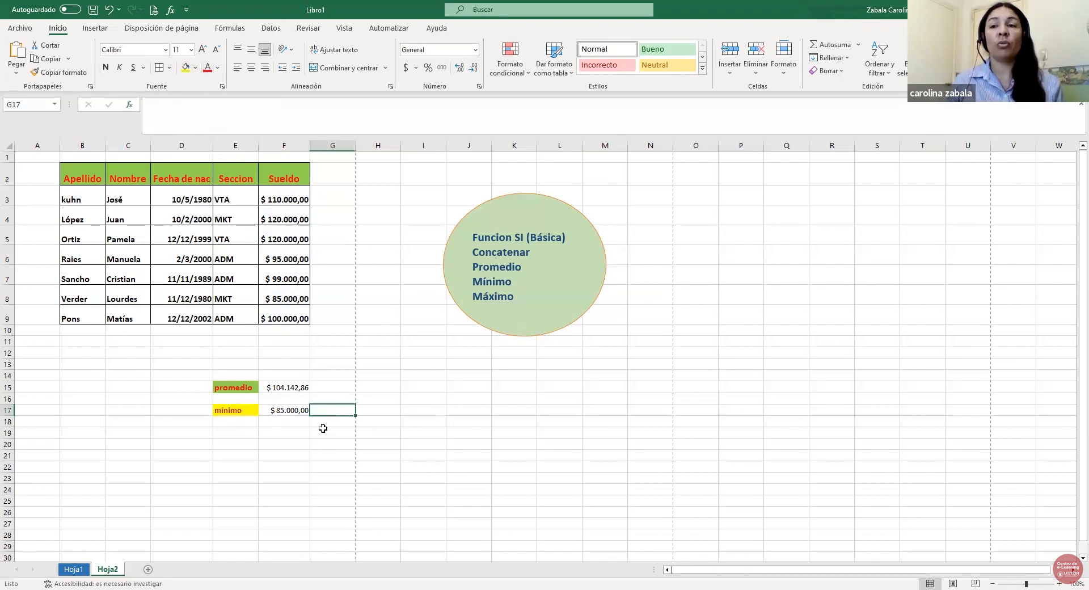
# Enter the label "máximo" in cell E19.
pyautogui.click(243, 437)
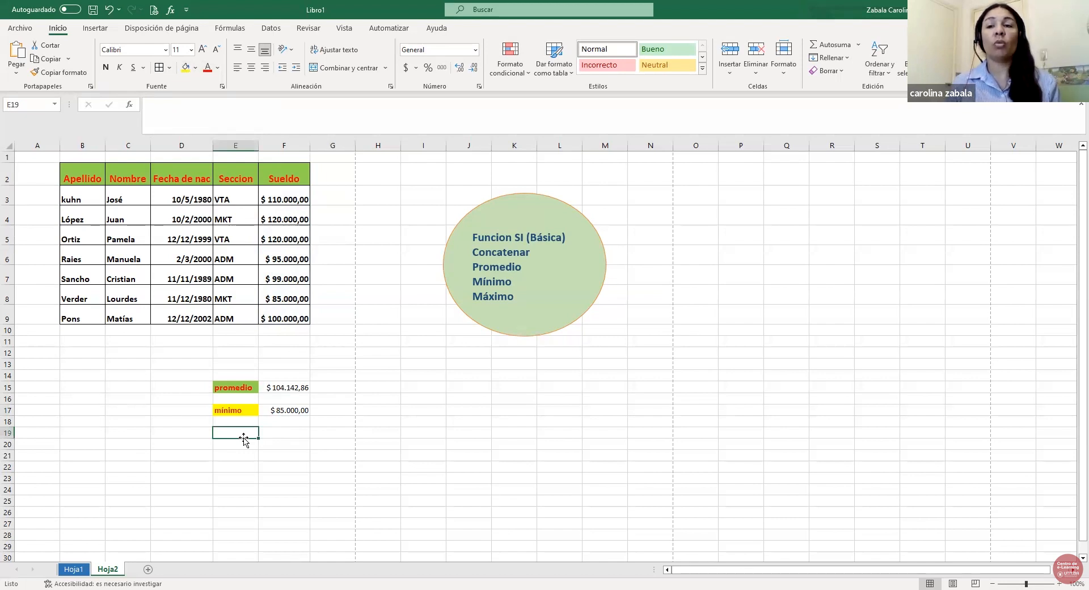
pyautogui.click(245, 413)
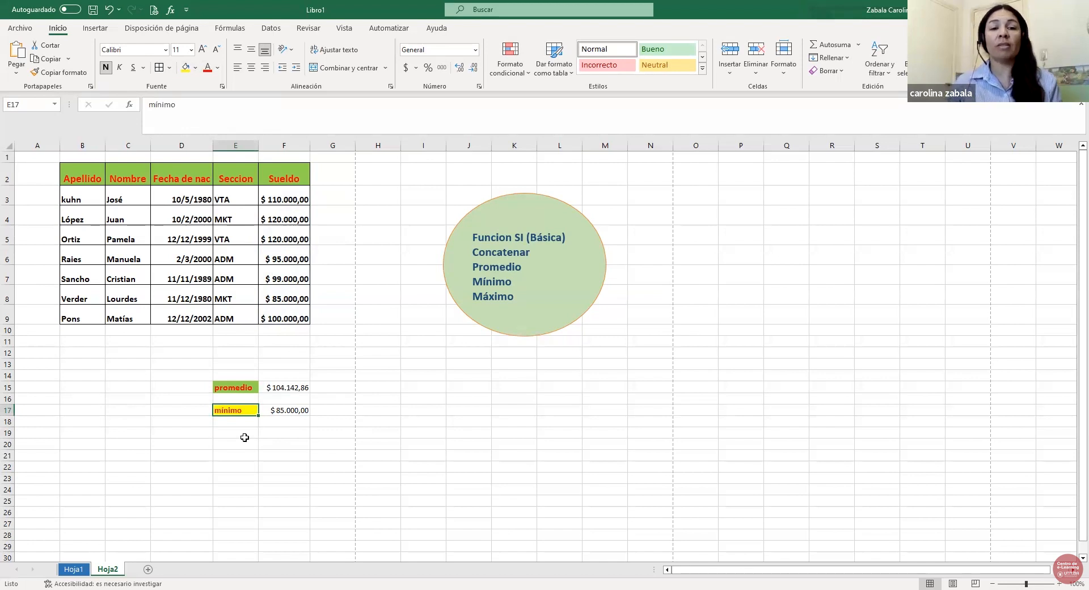
pyautogui.click(245, 435)
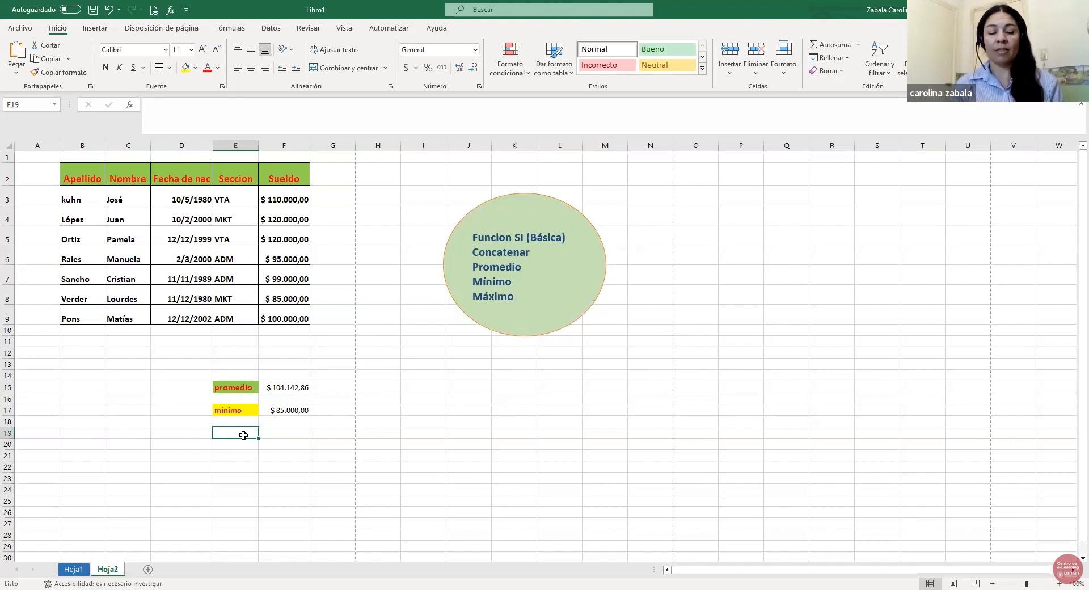
pyautogui.write('m')
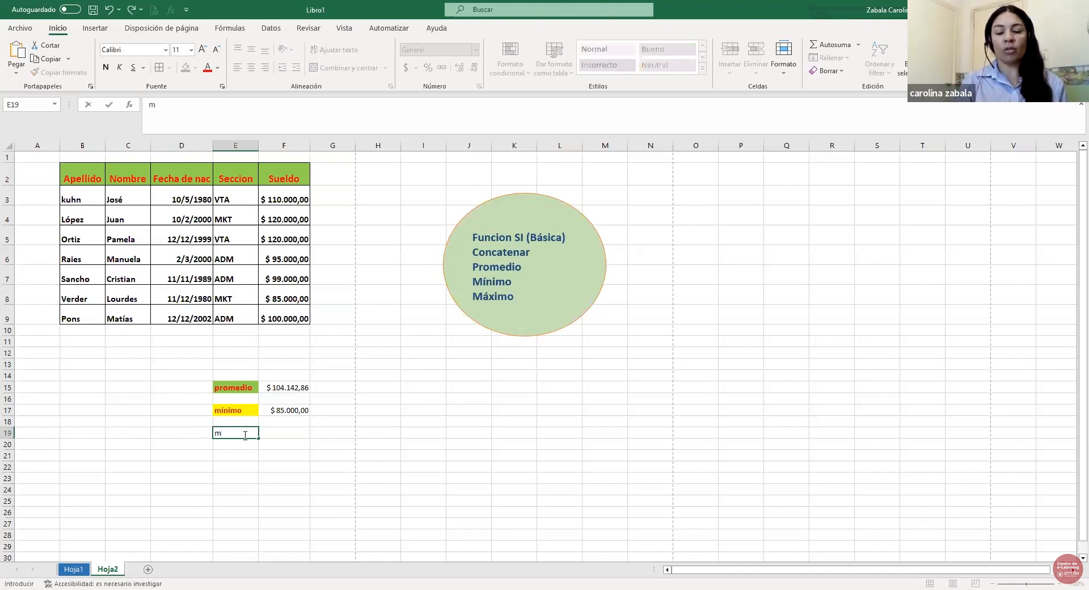
pyautogui.write('áximo')
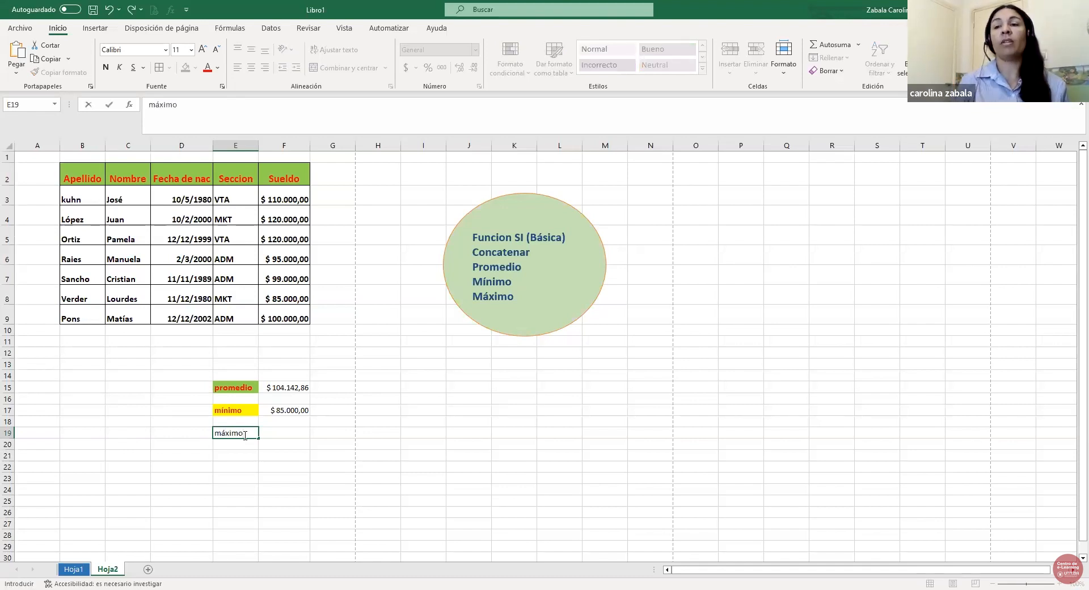
pyautogui.hotkey('ctrl', 'Return')
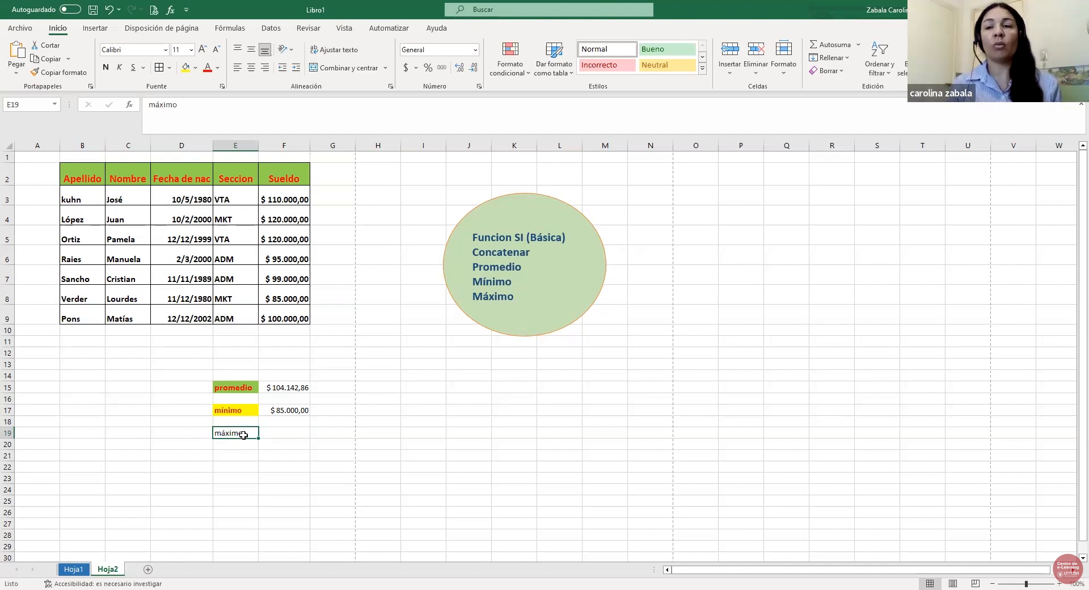
# Format the máximo label in E19 with a dark orange fill and bold light grey text.
pyautogui.click(195, 68)
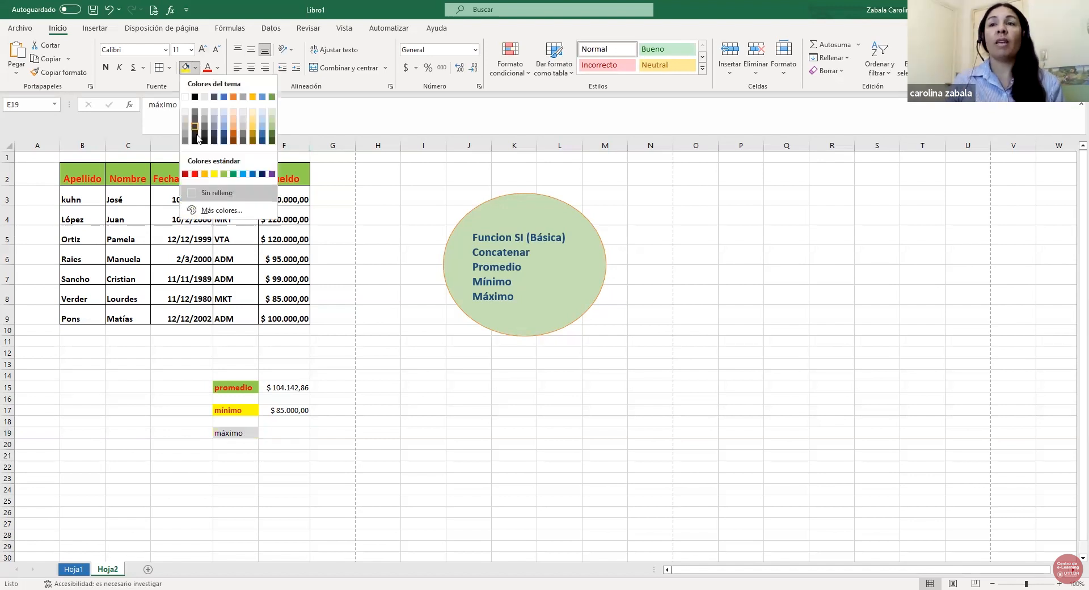
pyautogui.click(233, 135)
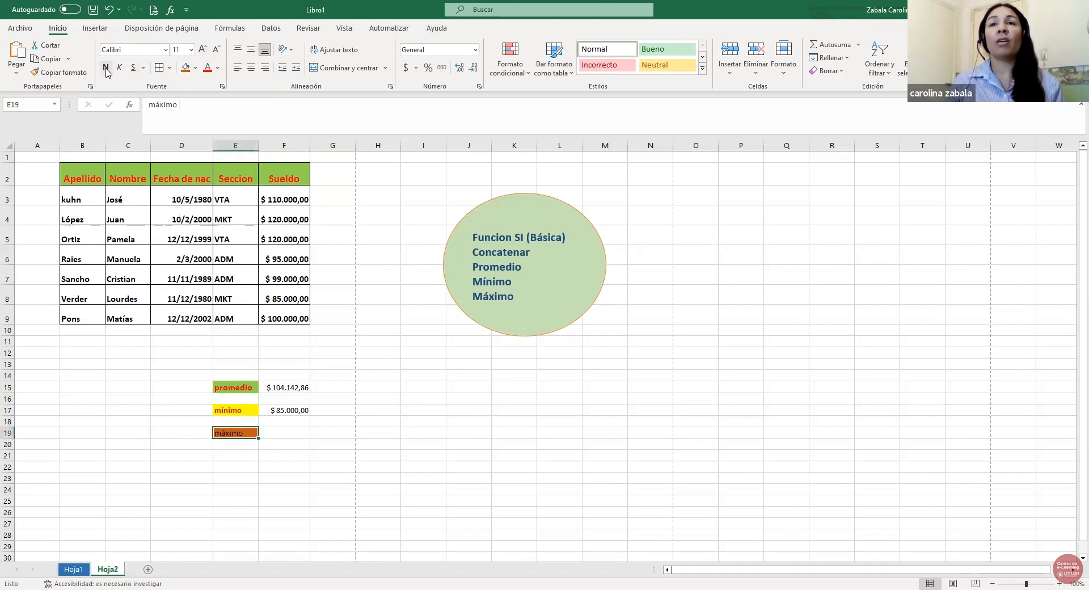
pyautogui.click(217, 67)
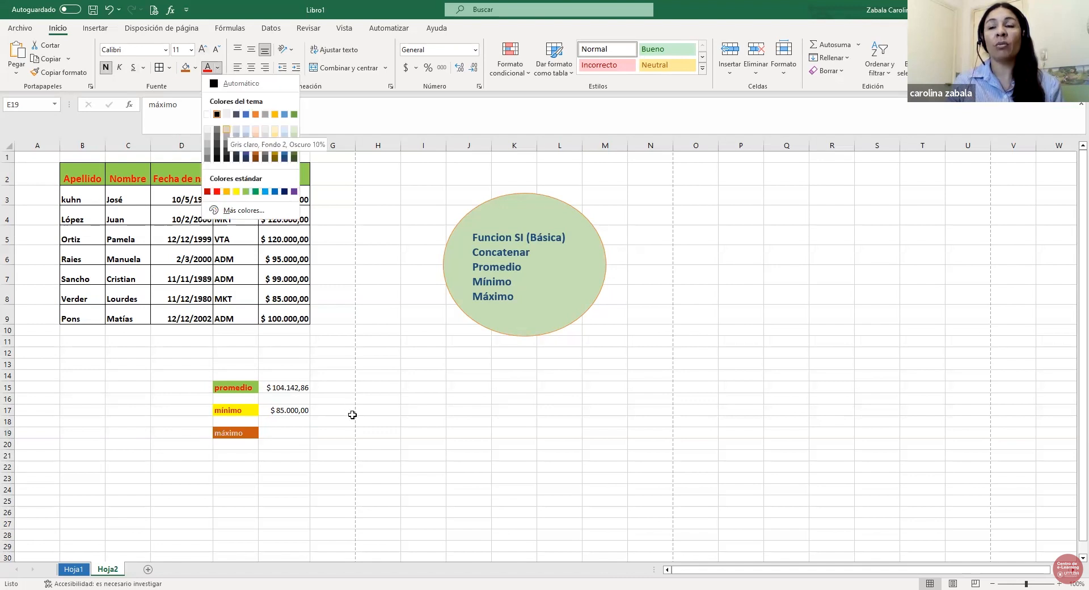
pyautogui.click(365, 432)
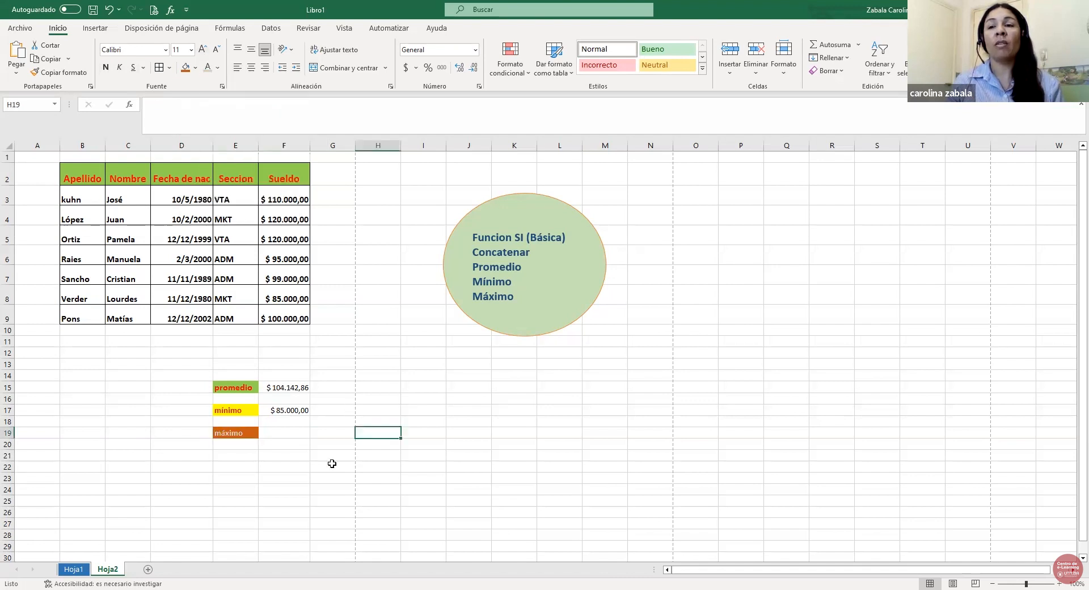
# Calculate the highest Sueldo value in cell F19 with the formula =MAX(F3:F9).
pyautogui.click(287, 432)
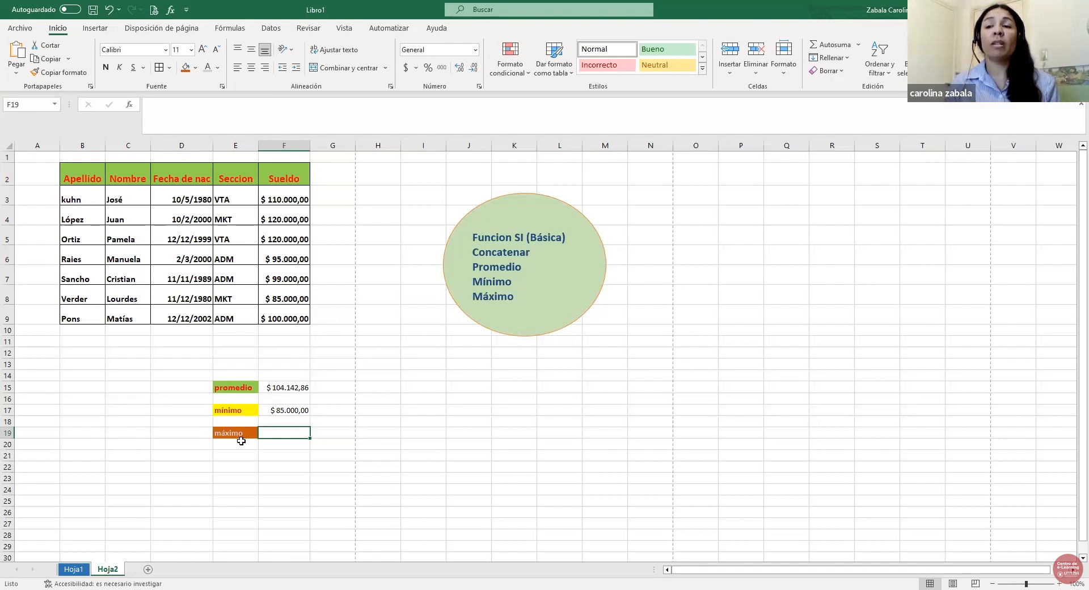
pyautogui.write('=')
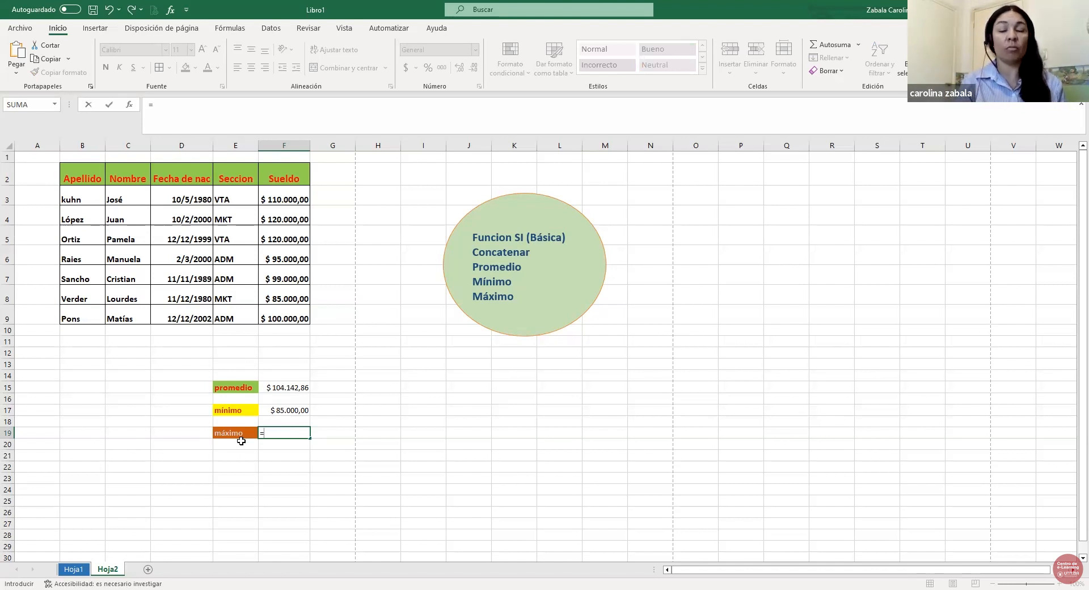
pyautogui.write('max')
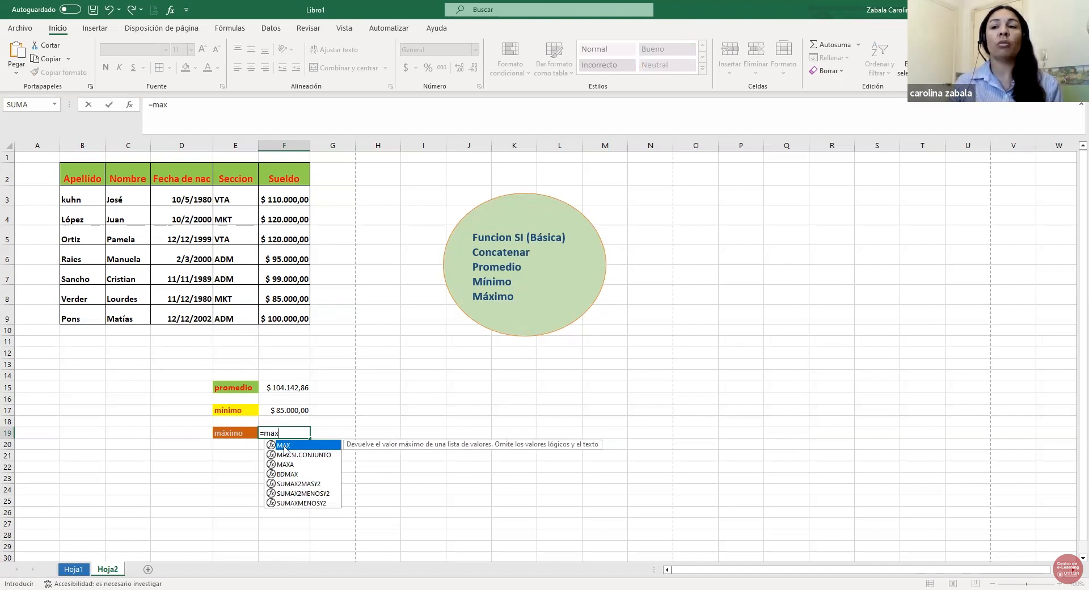
pyautogui.doubleClick(284, 446)
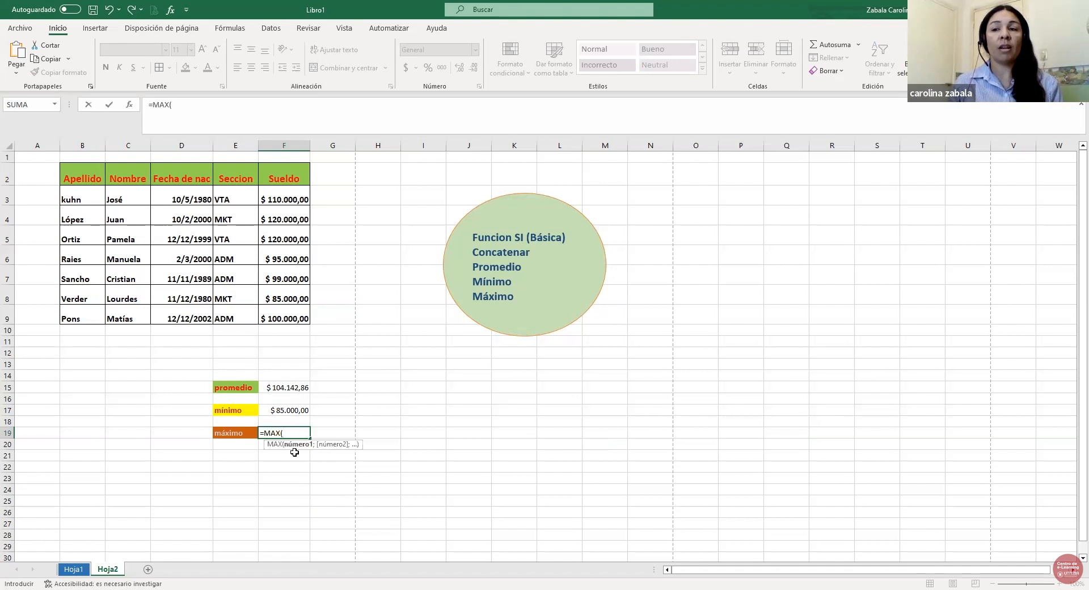
pyautogui.click(290, 197)
pyautogui.keyDown('shift'); pyautogui.click(295, 314); pyautogui.keyUp('shift')
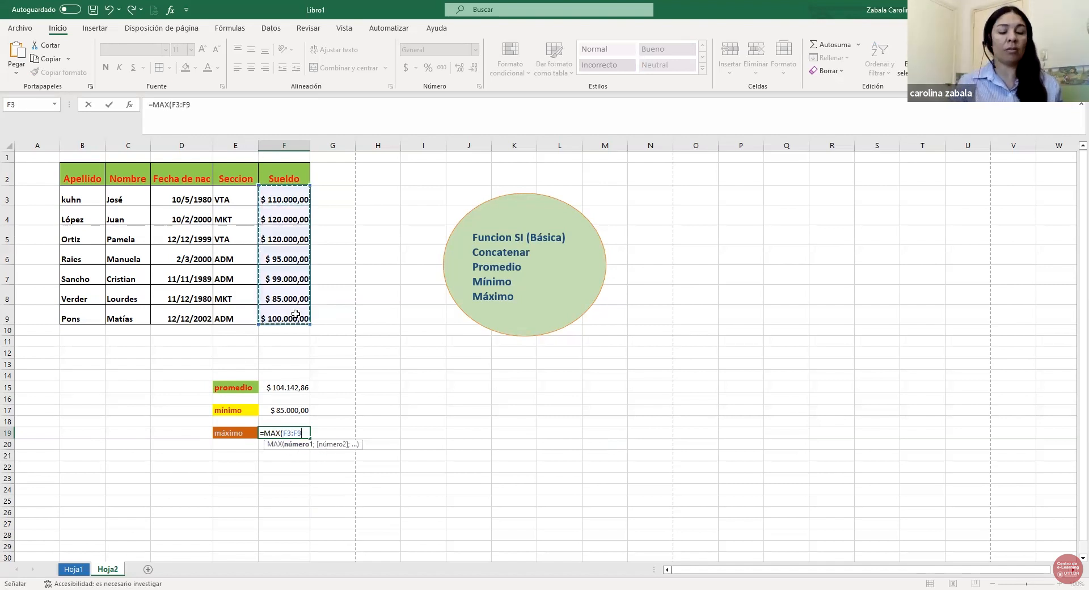
pyautogui.write(')')
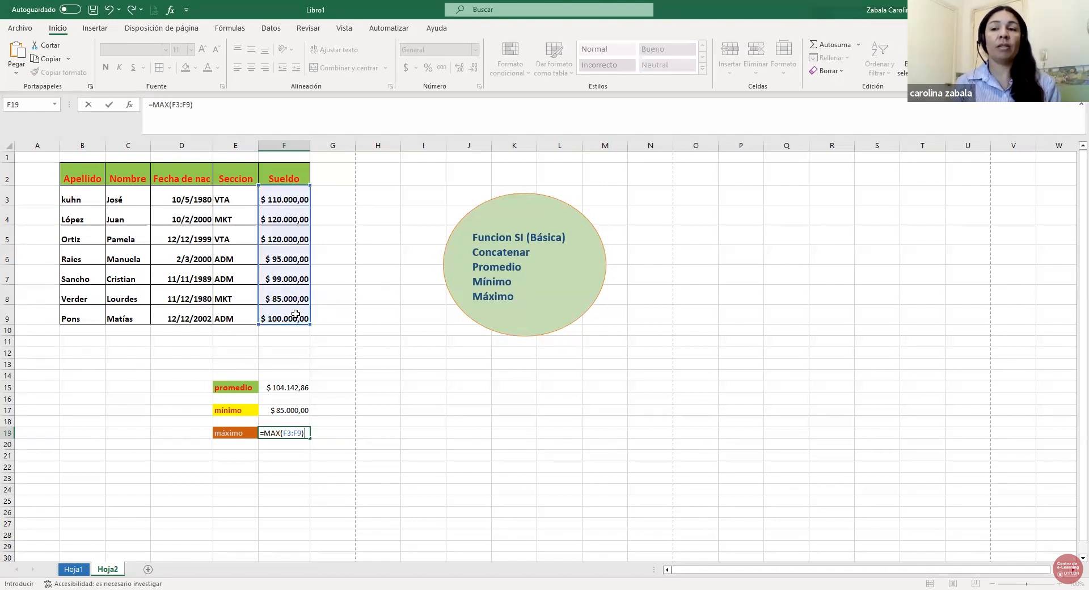
pyautogui.press('Return')
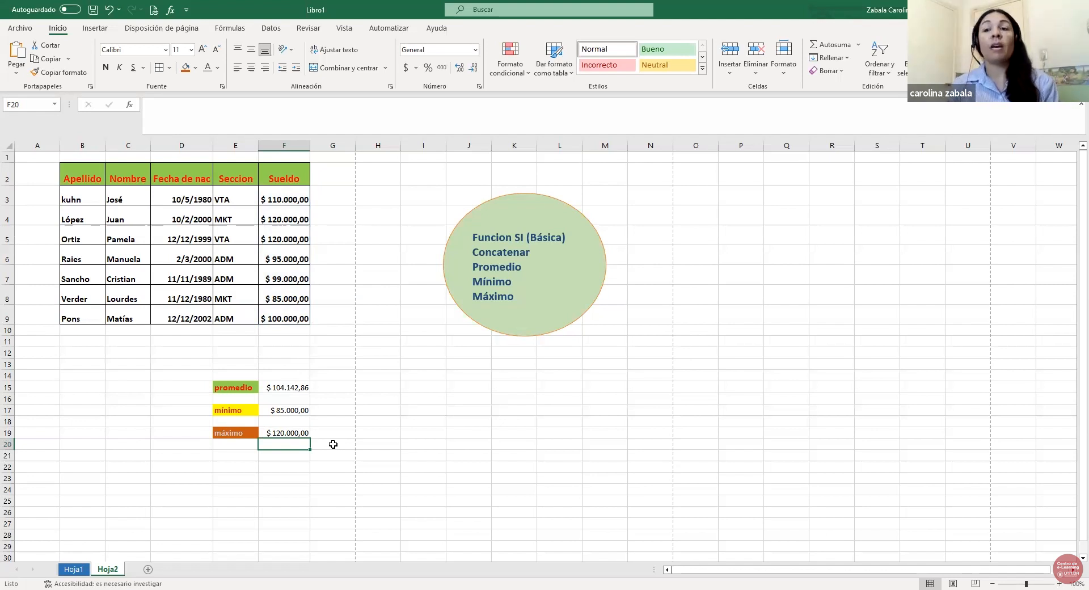
# Add the header "Apellido y nombre" in cell G2 and widen column G to fit it.
pyautogui.click(94, 467)
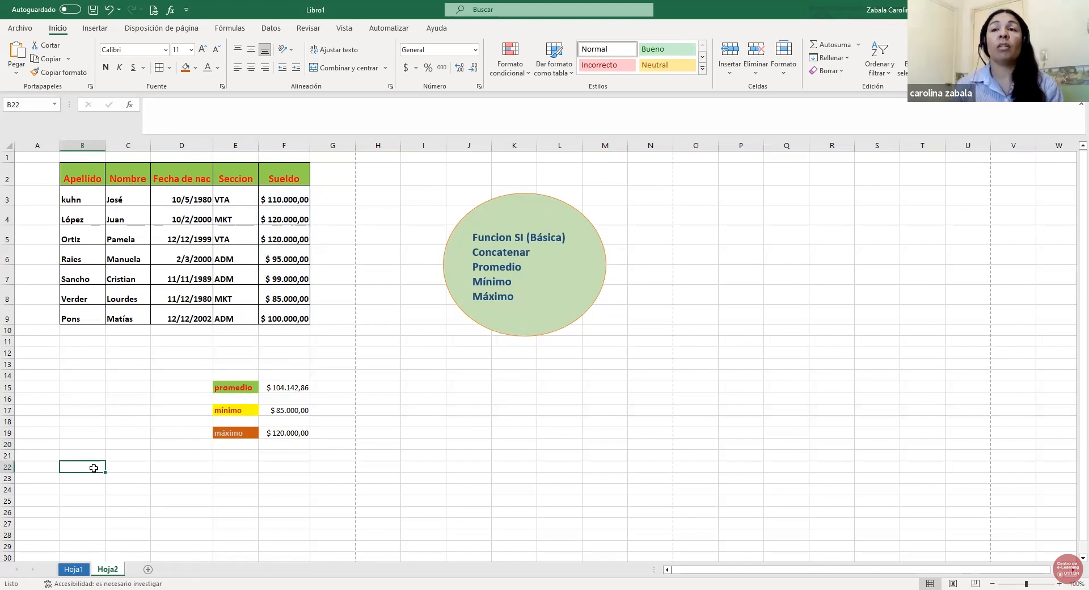
pyautogui.moveTo(355, 147); pyautogui.dragTo(350, 173)
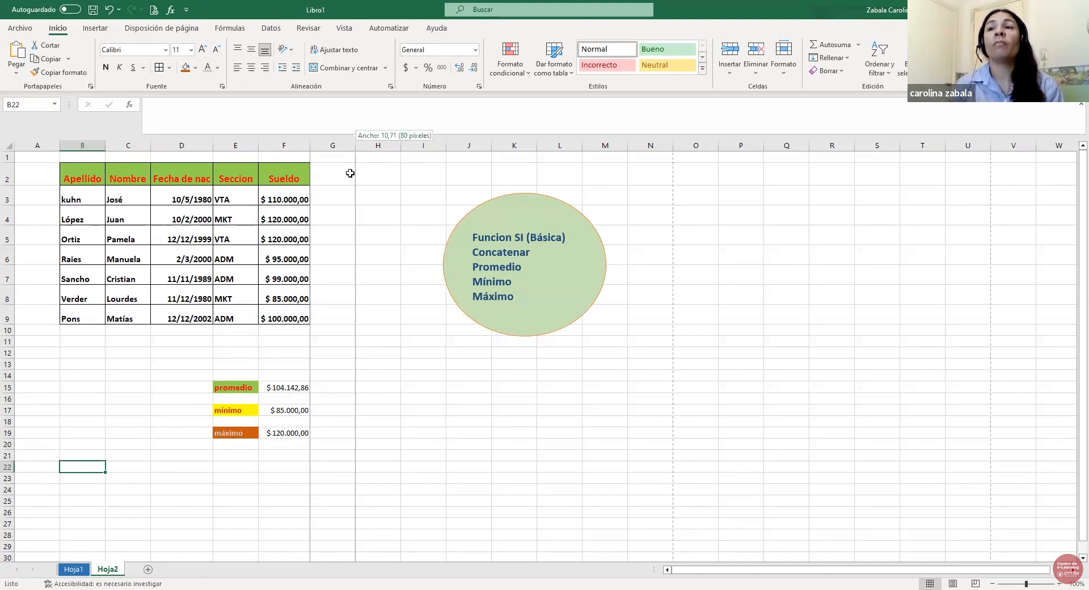
pyautogui.click(350, 172)
pyautogui.write('A')
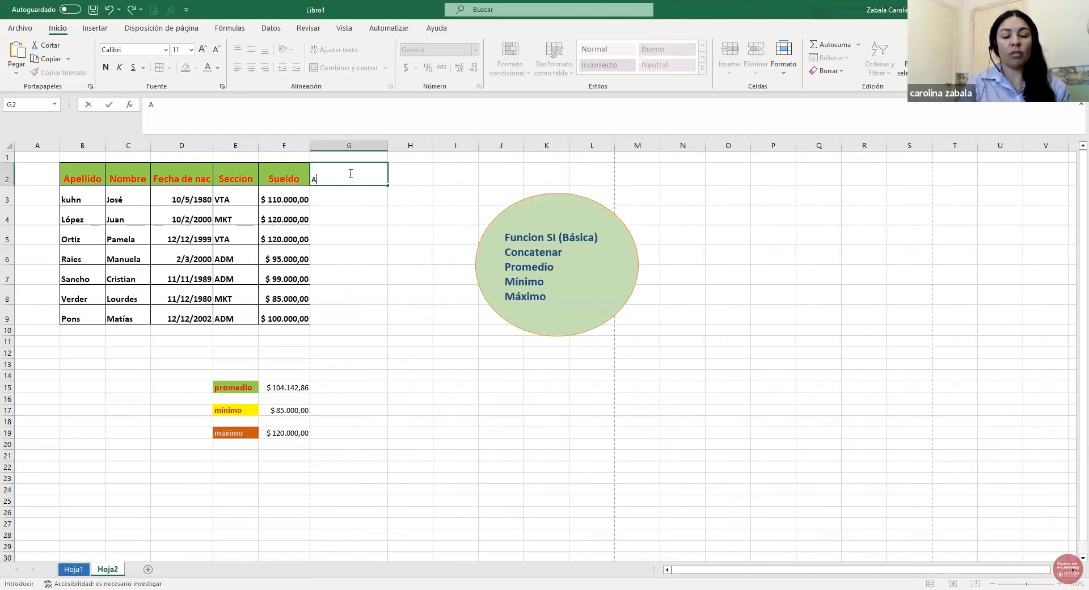
pyautogui.write('pellid')
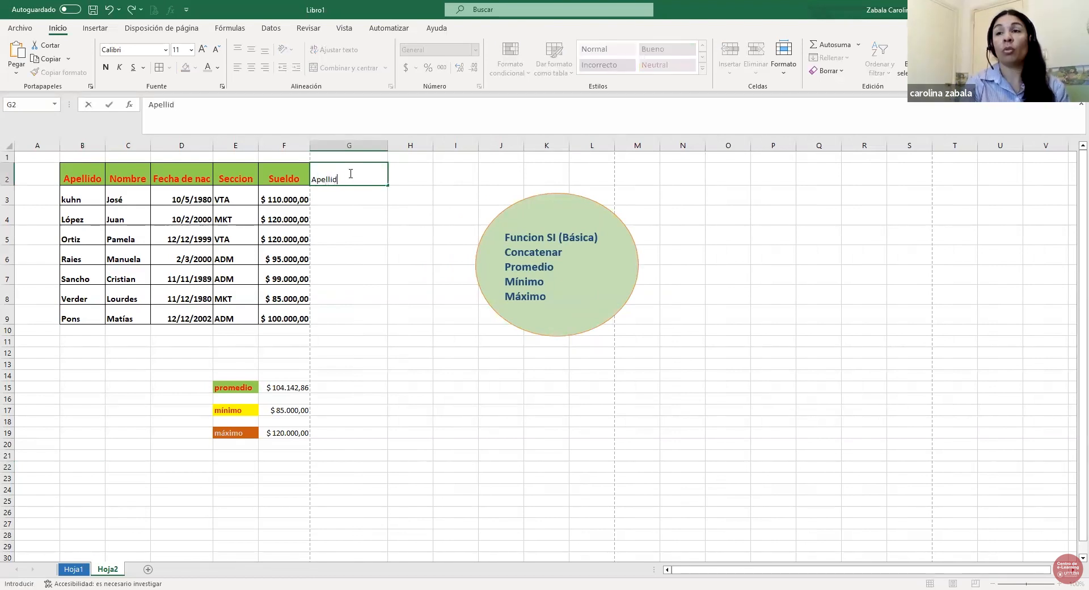
pyautogui.write('o y nombre')
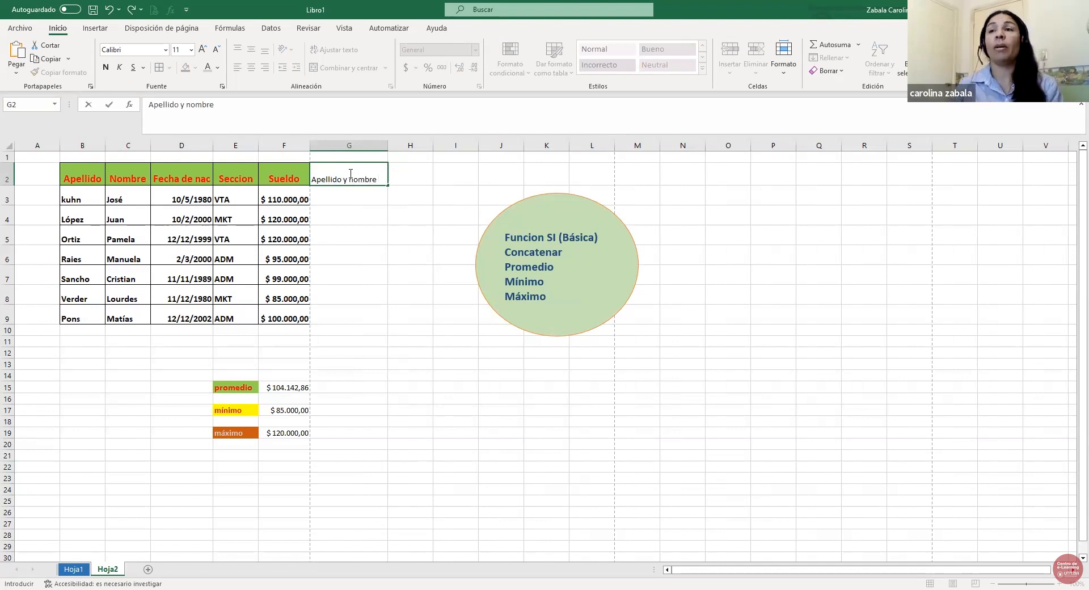
pyautogui.click(367, 247)
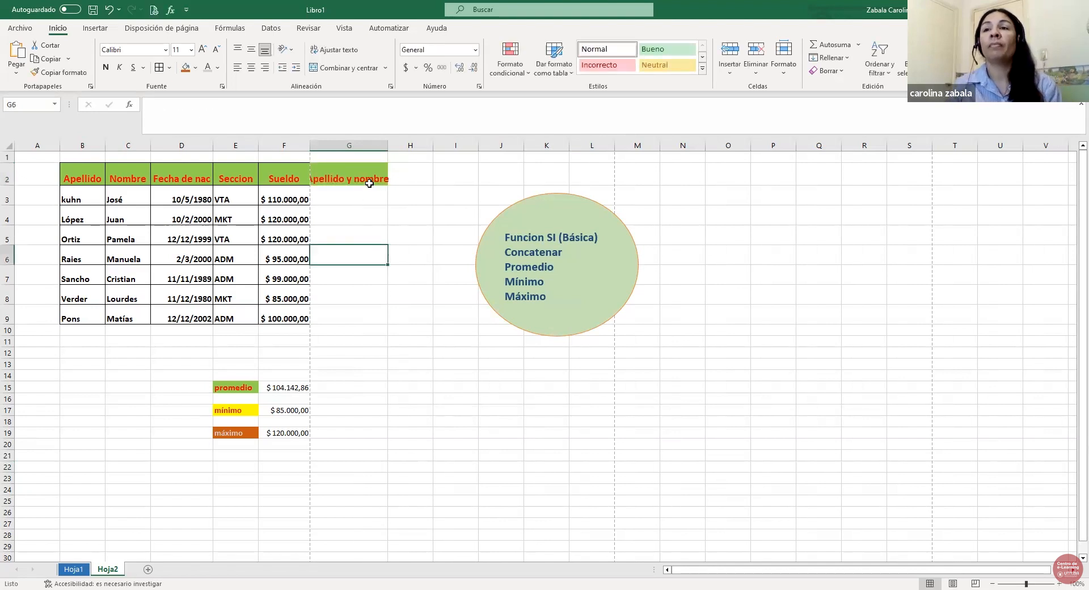
pyautogui.moveTo(385, 146); pyautogui.dragTo(399, 146)
# Join the surname and first name of the first employee in G3 with the formula =CONCATENAR(B3;" ";C3).
pyautogui.click(370, 199)
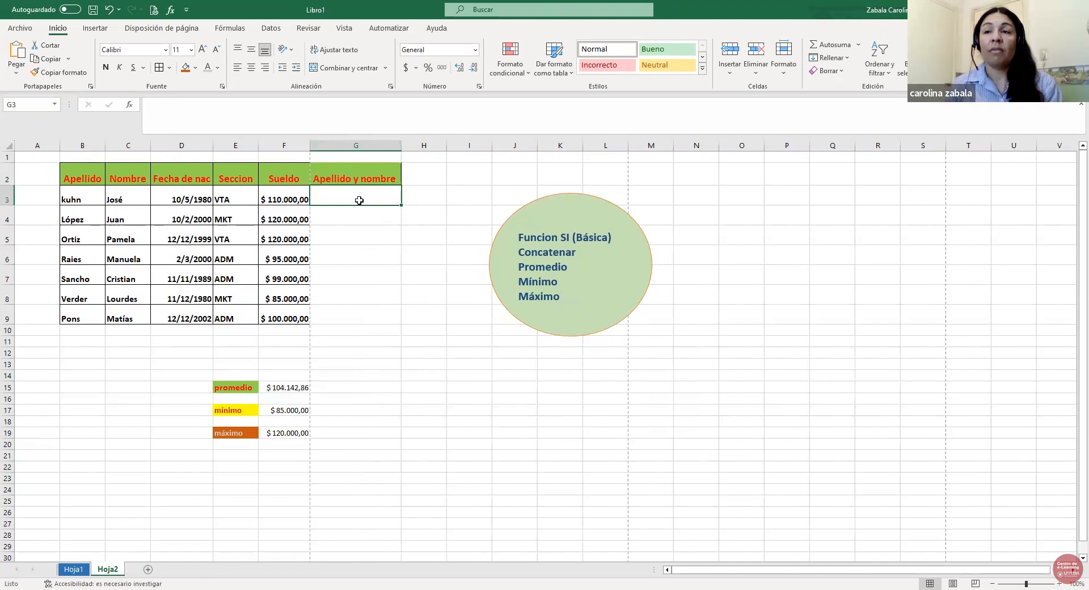
pyautogui.click(386, 256)
pyautogui.click(367, 199)
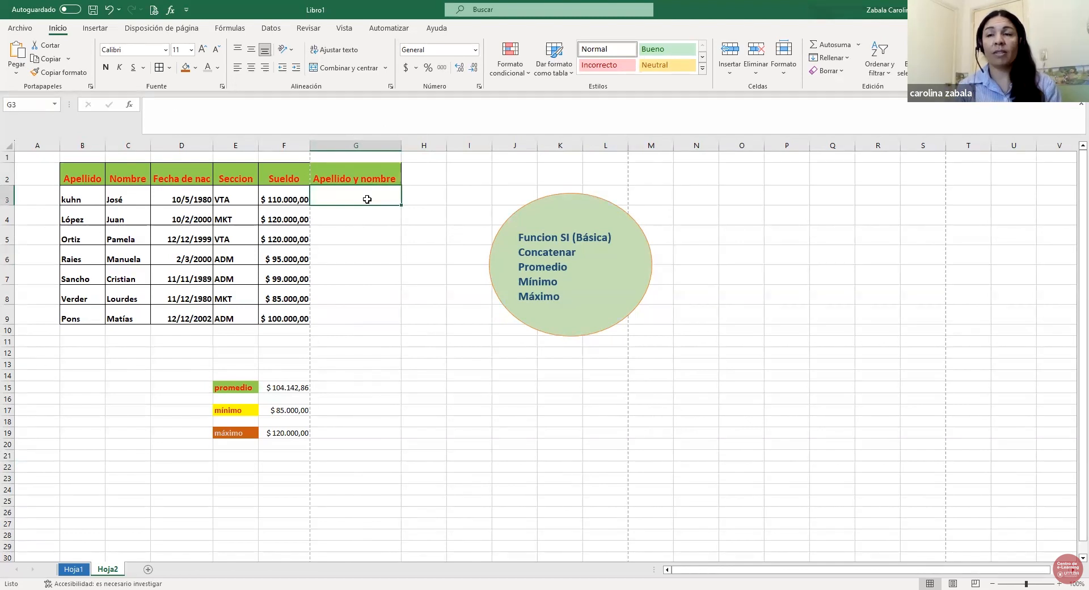
pyautogui.write('=')
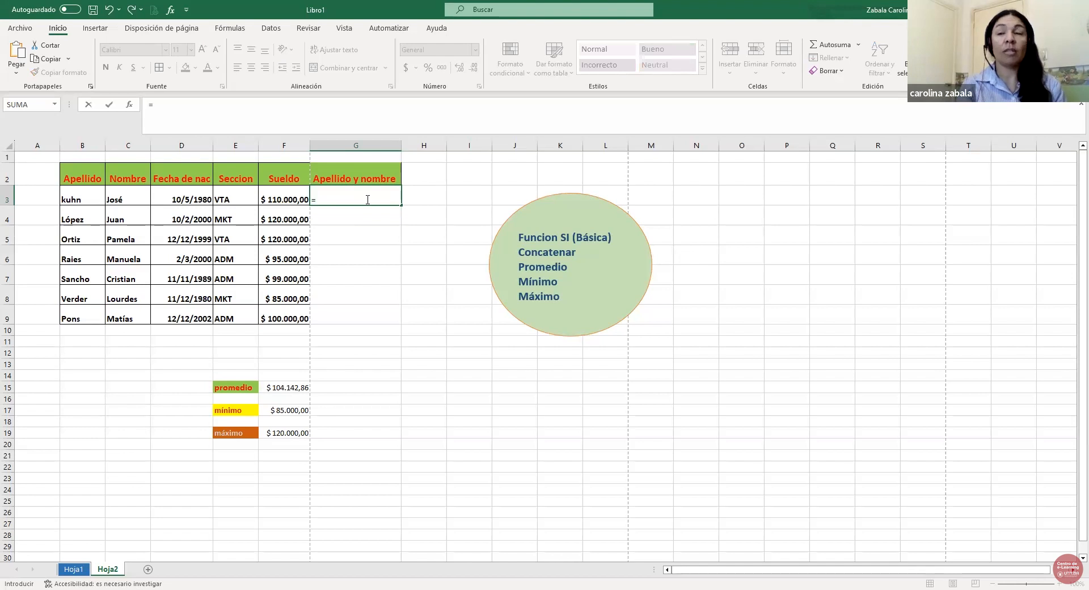
pyautogui.write('conc')
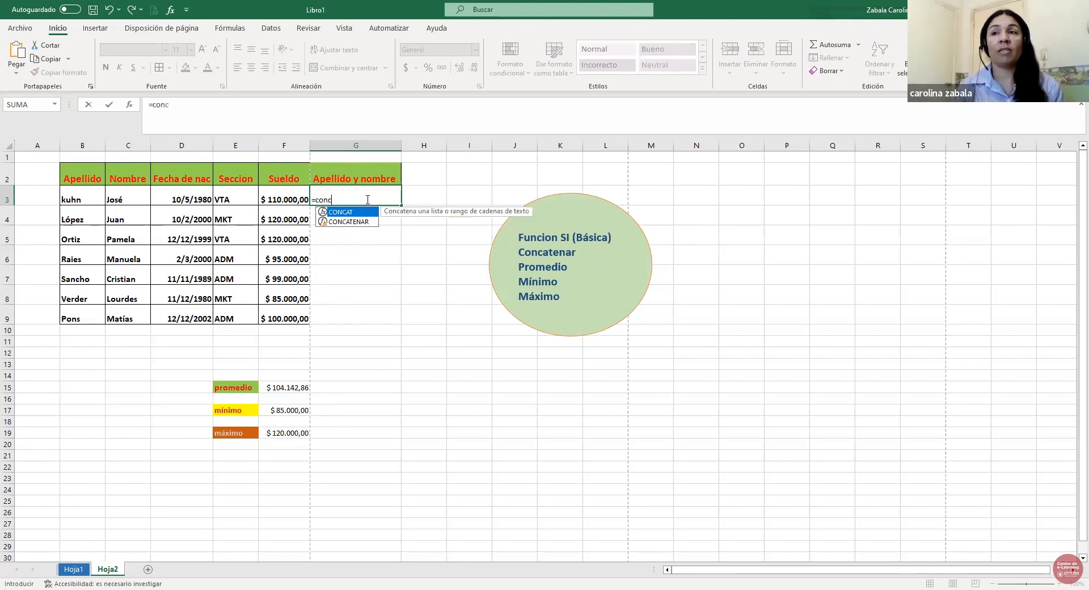
pyautogui.press('Down')
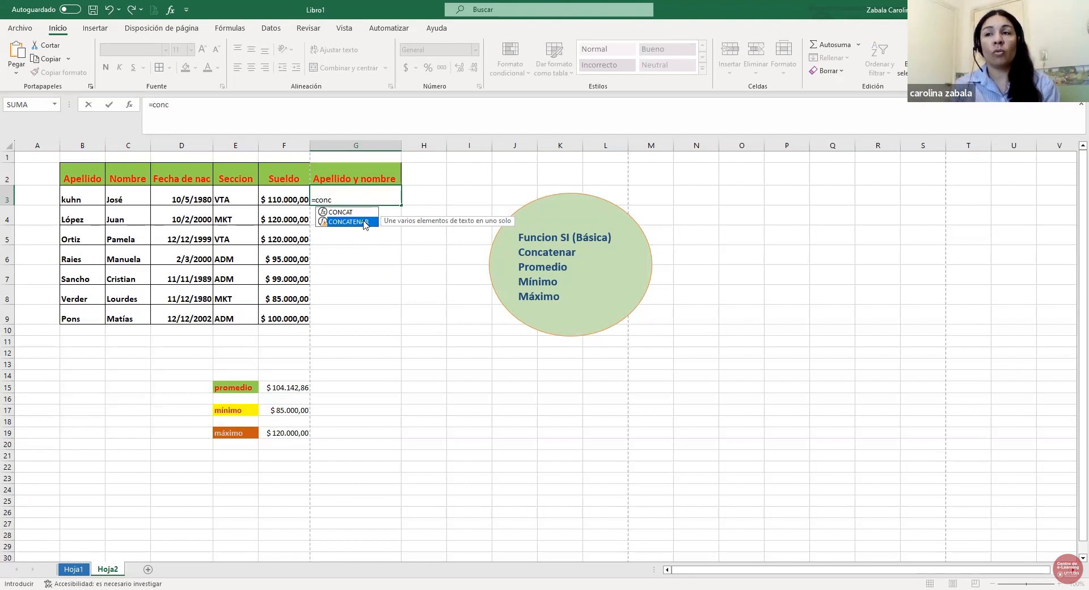
pyautogui.doubleClick(362, 221)
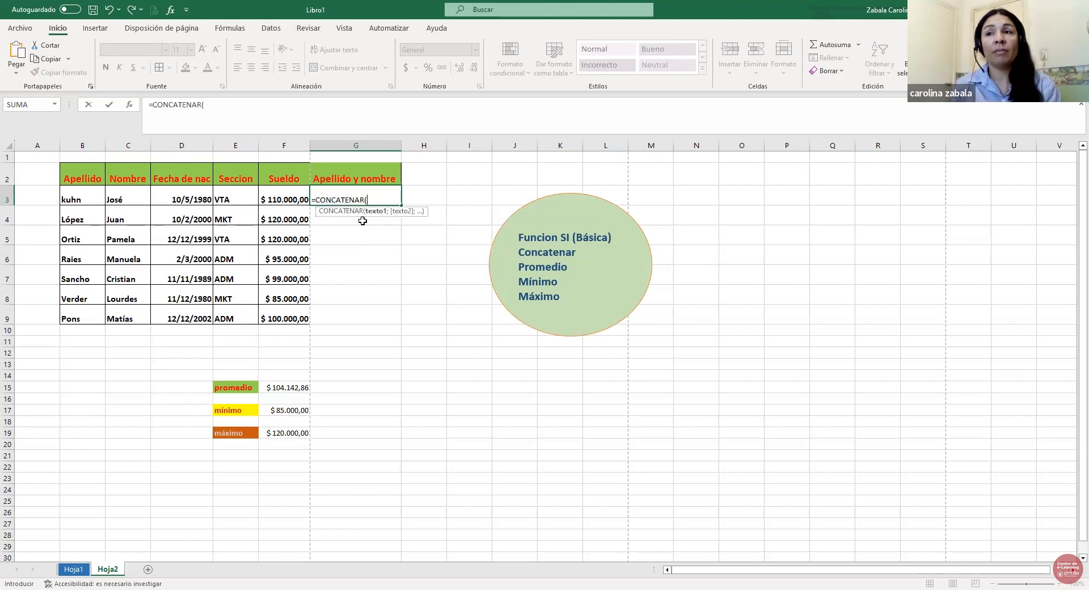
pyautogui.click(87, 196)
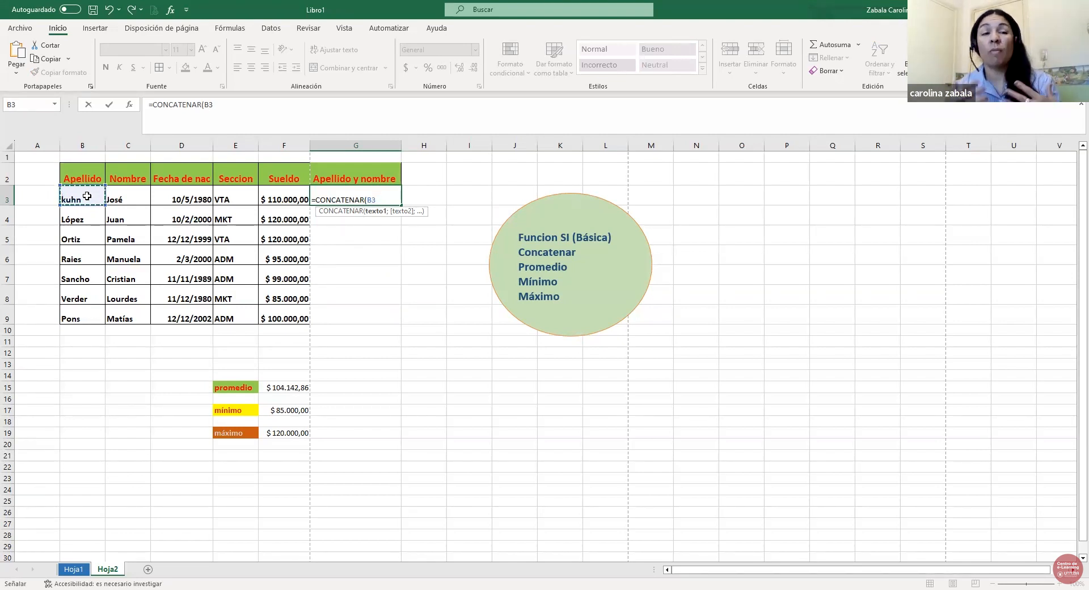
pyautogui.write(';')
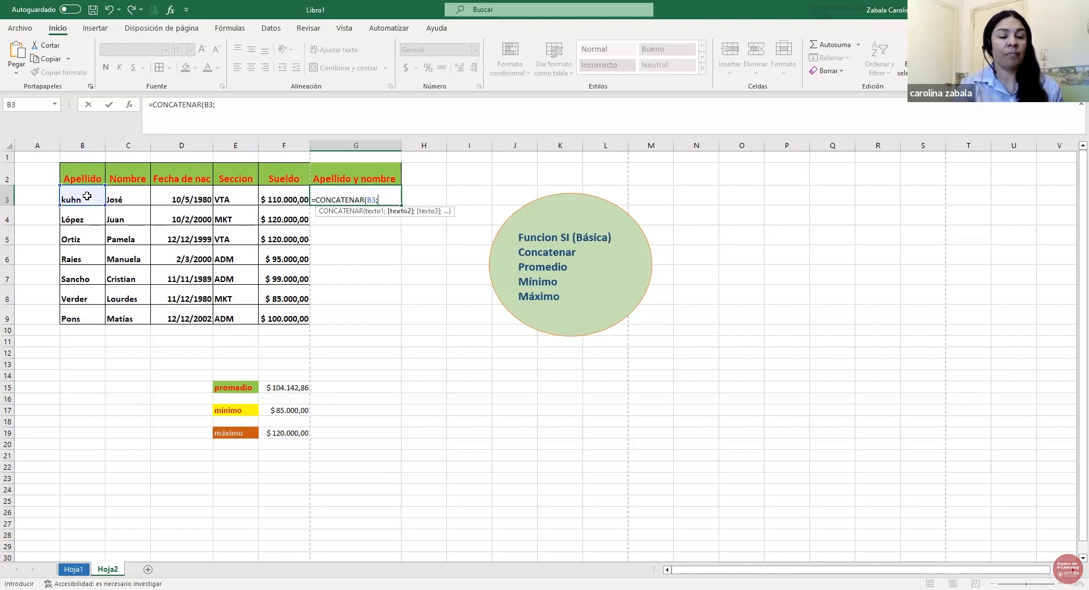
pyautogui.write('""')
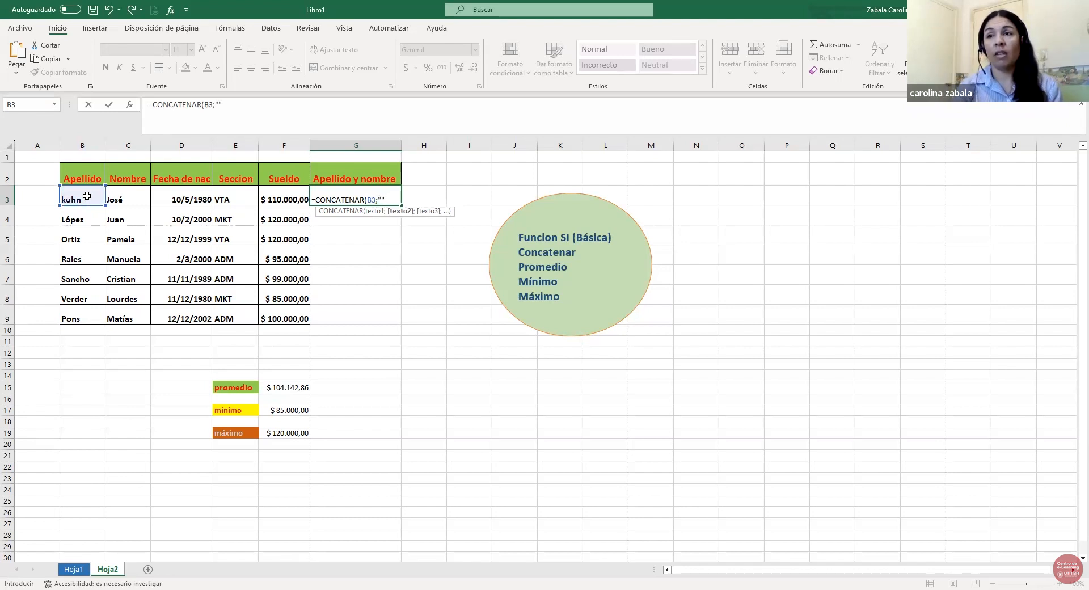
pyautogui.write(')')
pyautogui.click(218, 105)
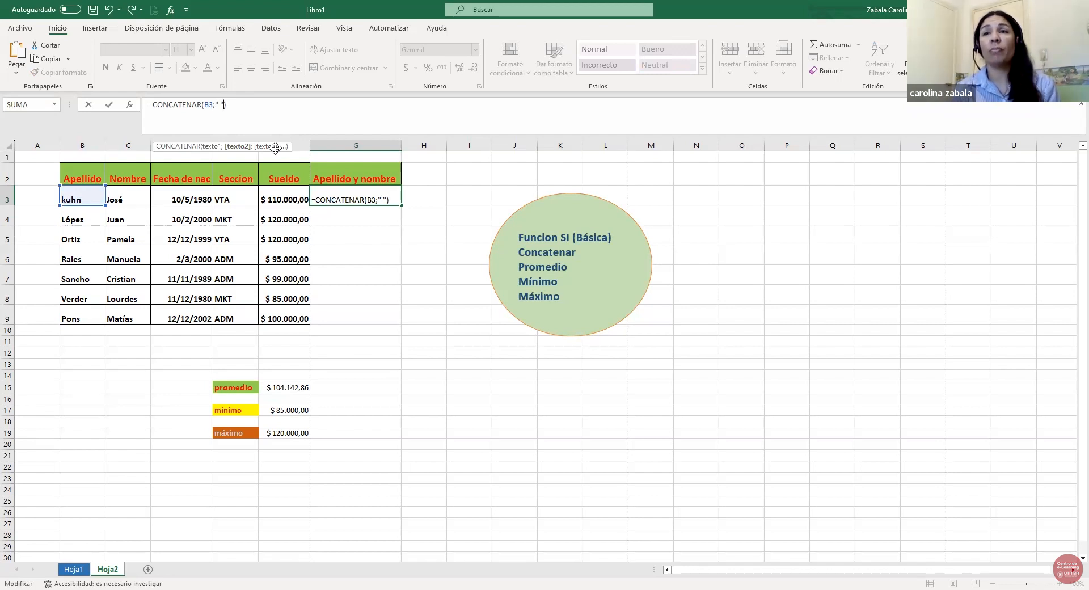
pyautogui.write(';')
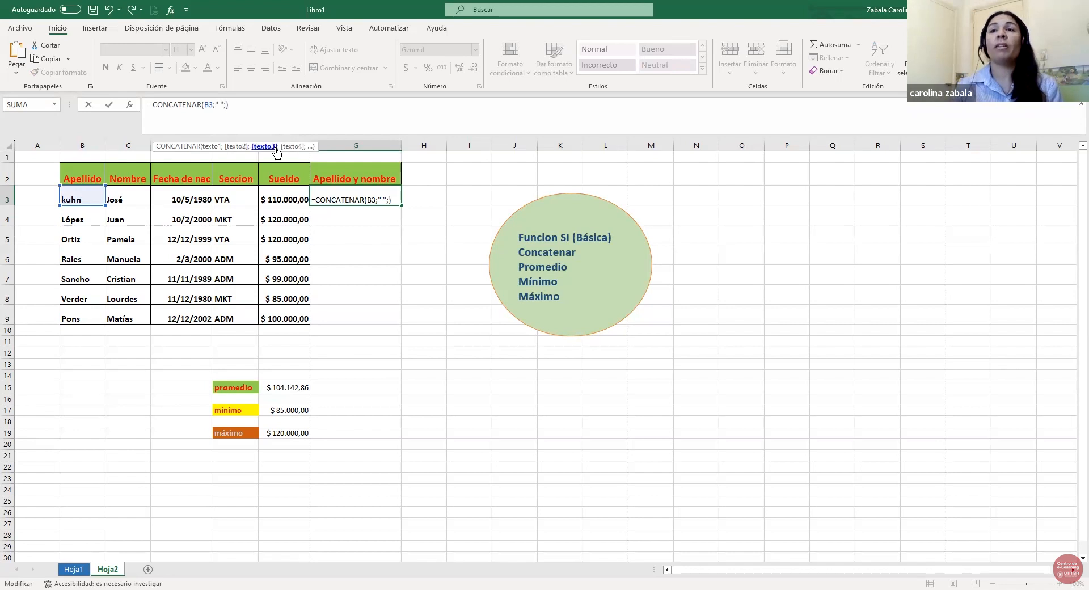
pyautogui.click(126, 197)
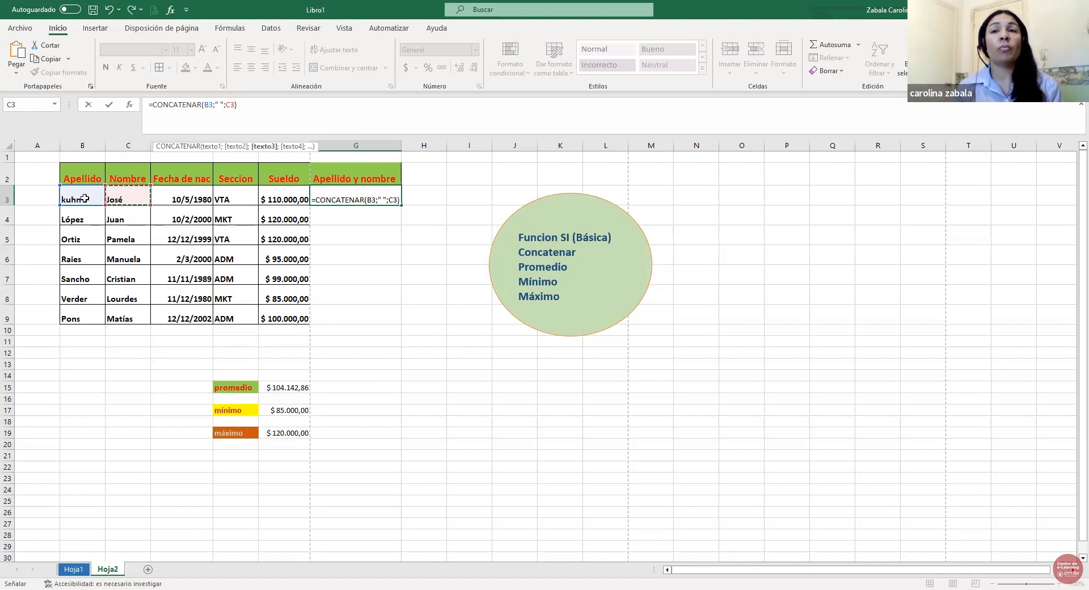
pyautogui.press('Return')
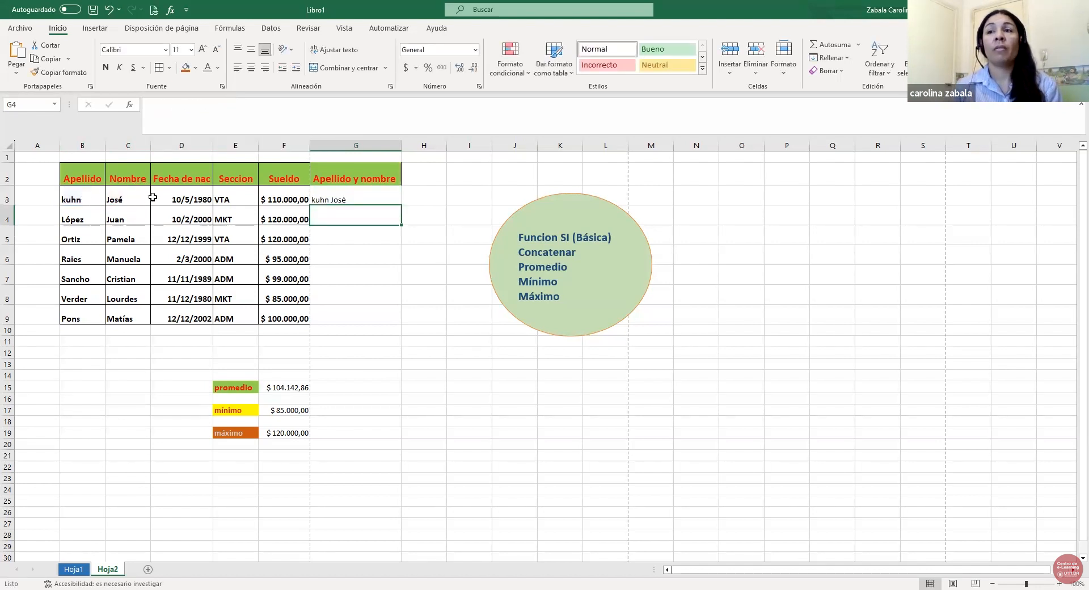
# Add extra spaces to the separator in the G3 formula and fill the formula down through G9.
pyautogui.click(389, 196)
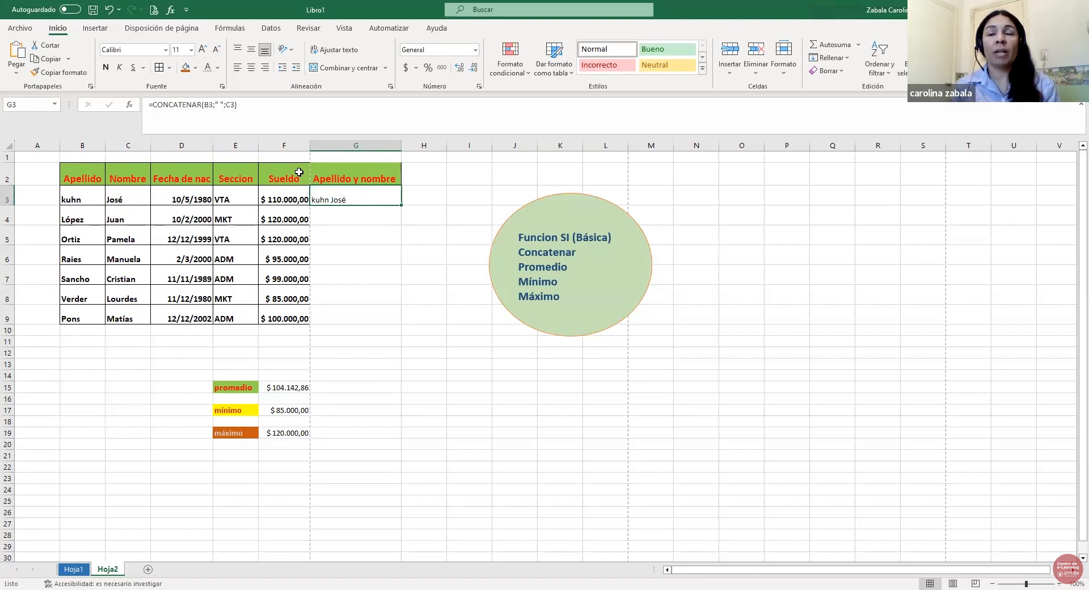
pyautogui.click(220, 105)
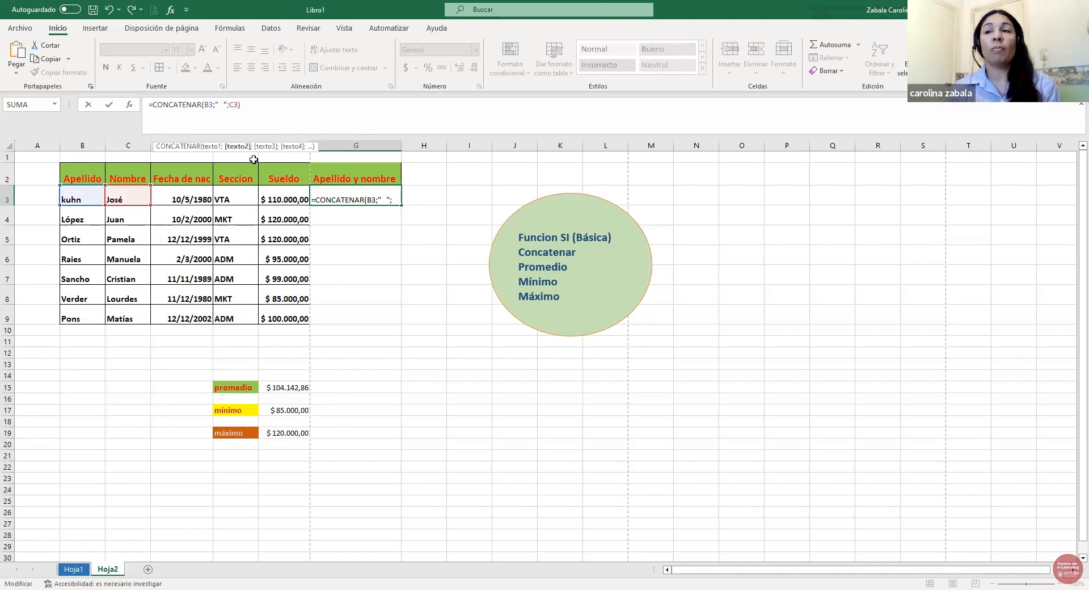
pyautogui.press('Return')
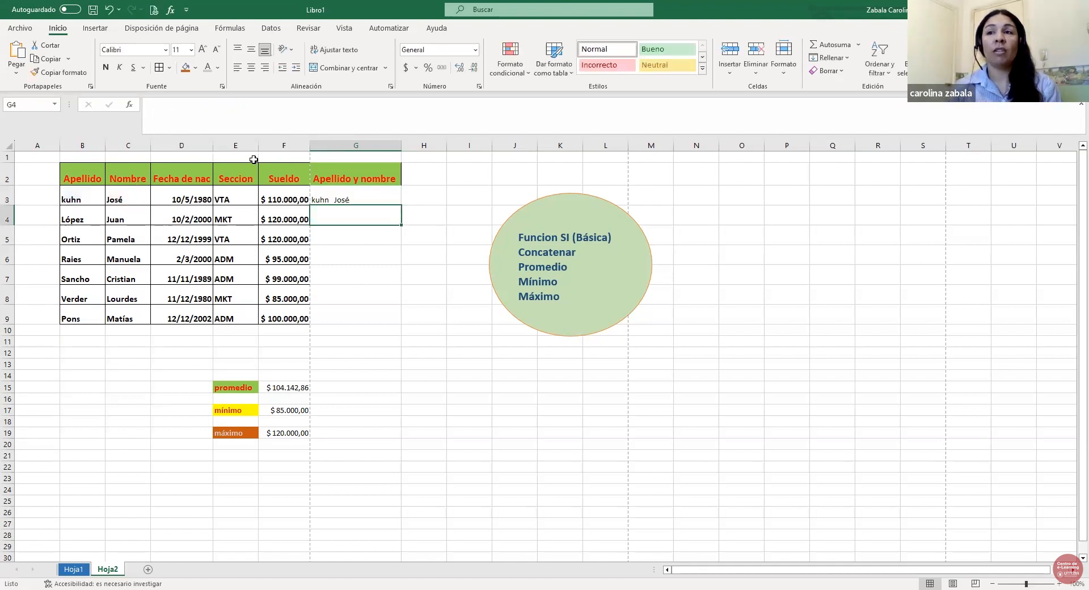
pyautogui.click(349, 198)
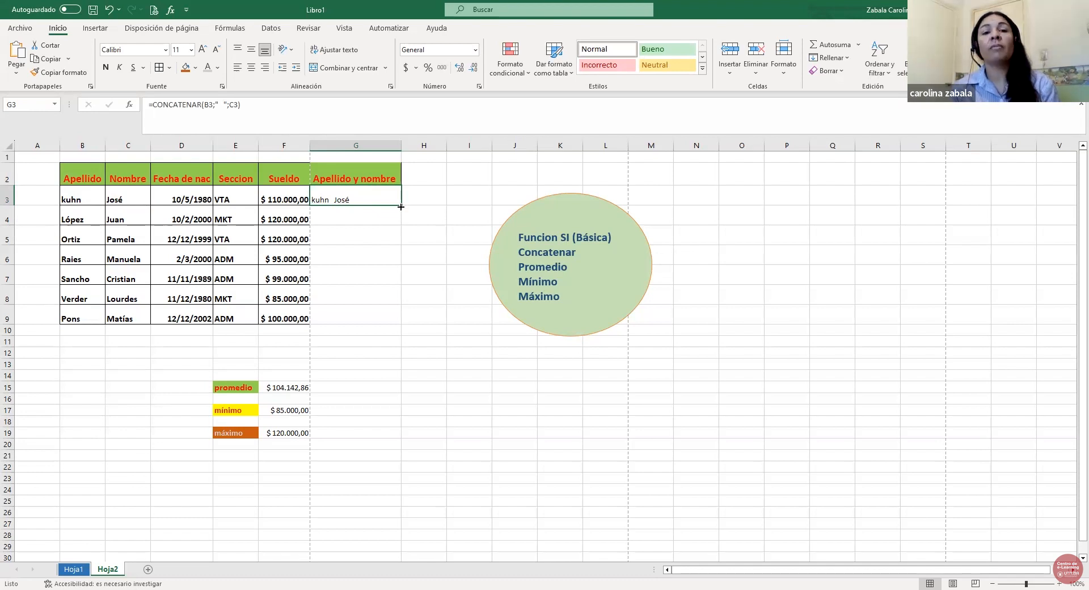
pyautogui.moveTo(400, 206); pyautogui.dragTo(400, 206)
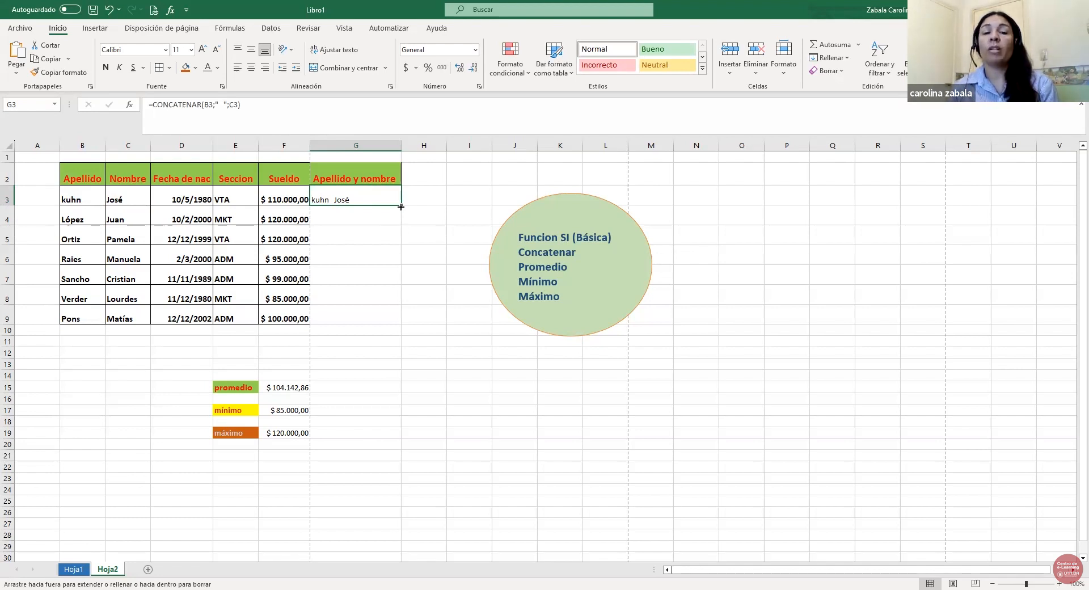
pyautogui.moveTo(400, 207); pyautogui.dragTo(408, 324)
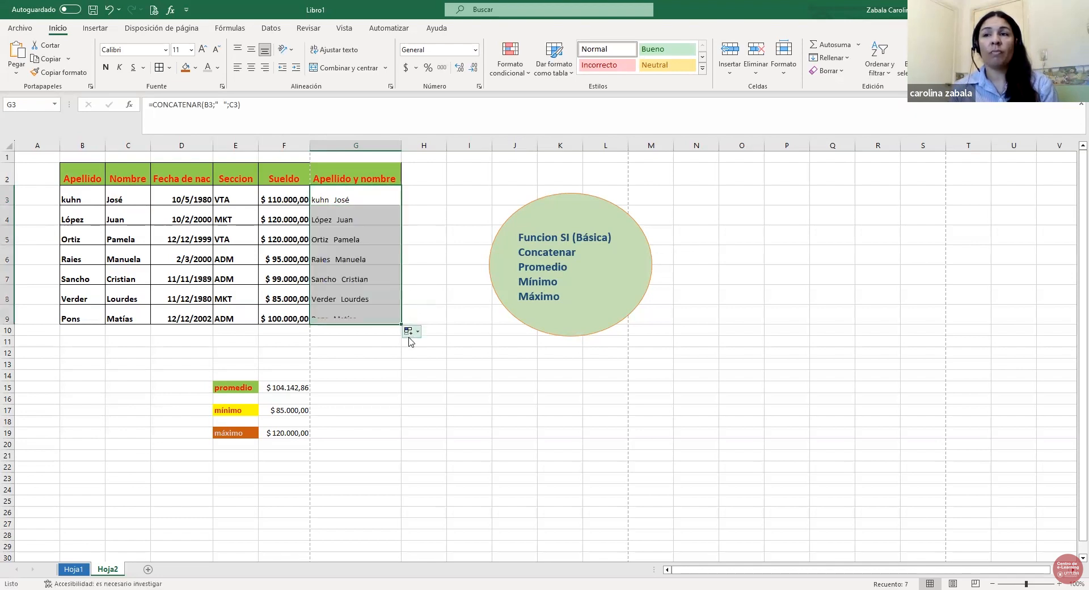
pyautogui.click(418, 375)
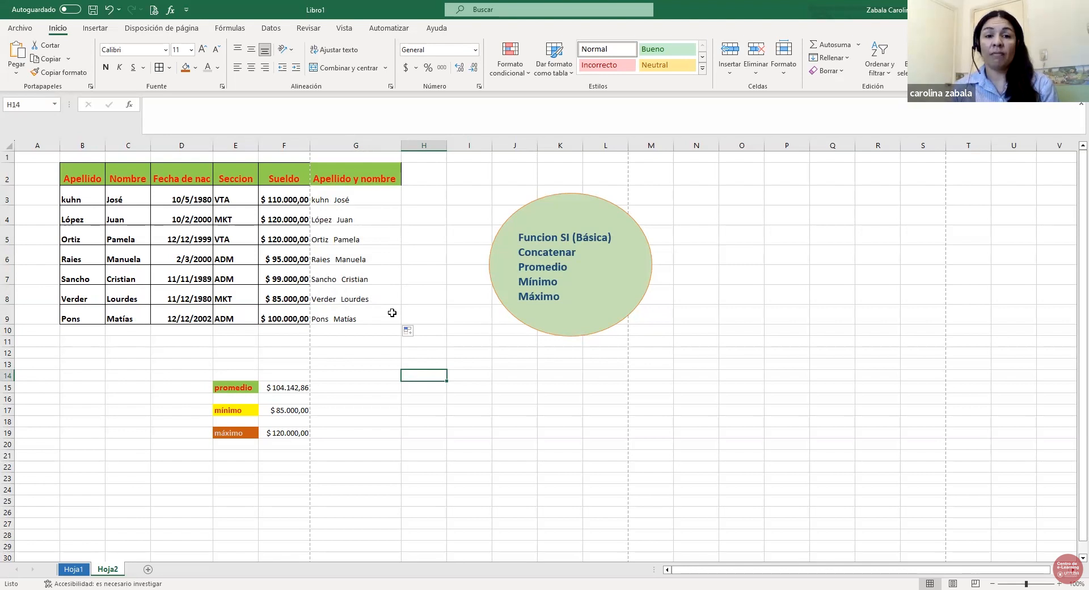
# Reduce the separator in the G3 formula to a single space and fill the formula down through G9.
pyautogui.click(361, 199)
pyautogui.click(219, 106)
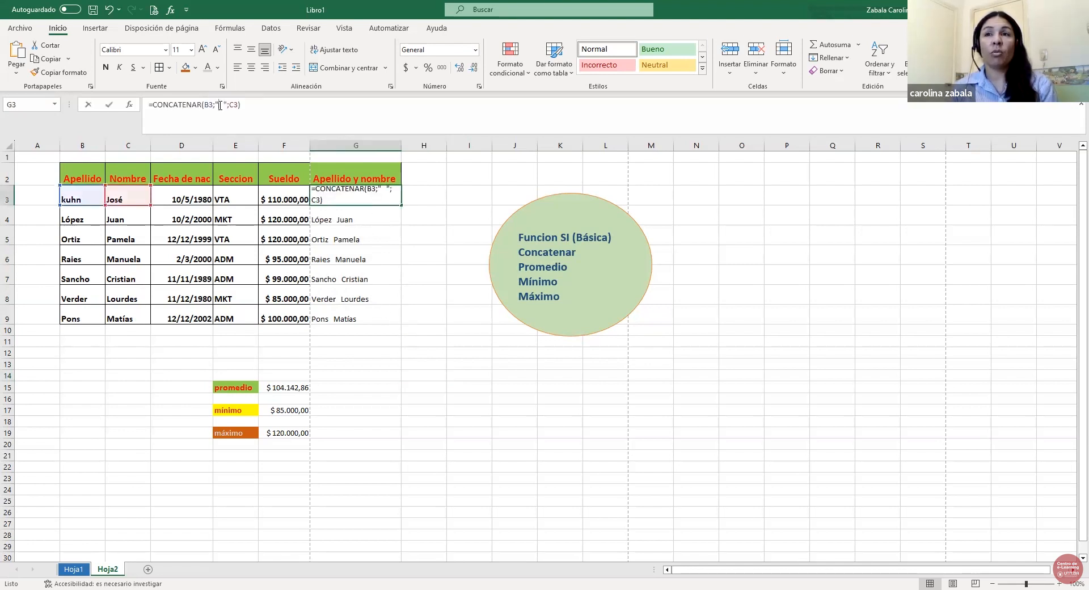
pyautogui.press('Delete')
pyautogui.press('Delete')
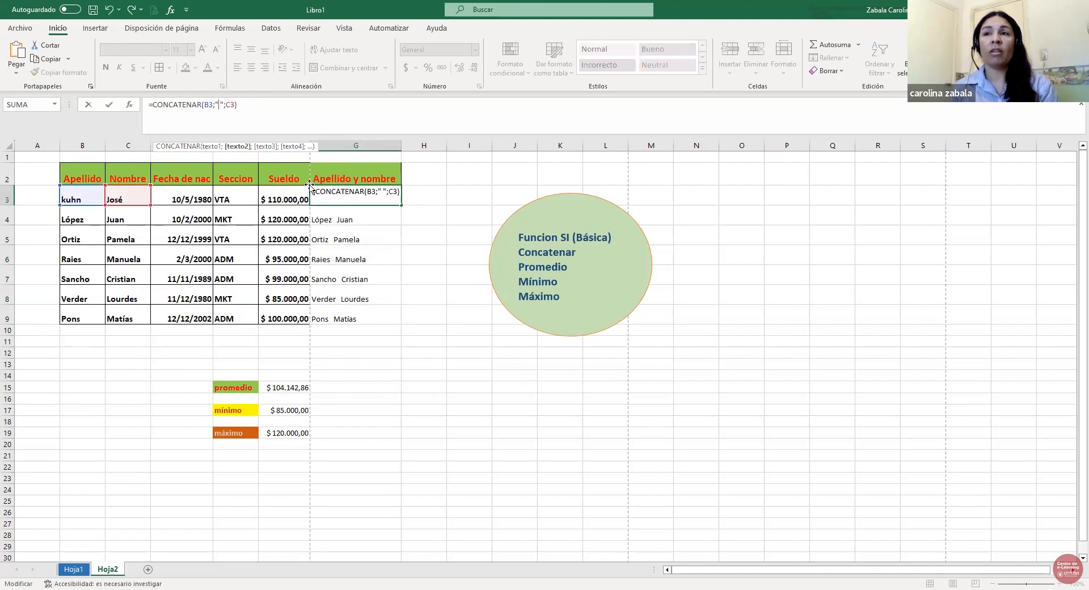
pyautogui.hotkey('ctrl', 'Return')
pyautogui.moveTo(402, 239); pyautogui.dragTo(407, 335)
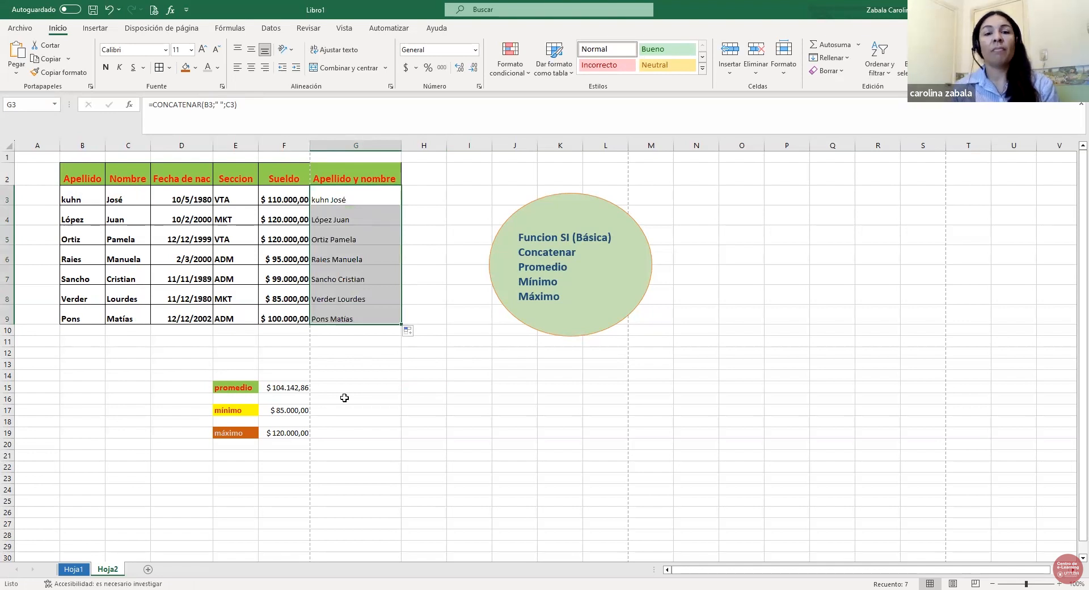
pyautogui.click(392, 410)
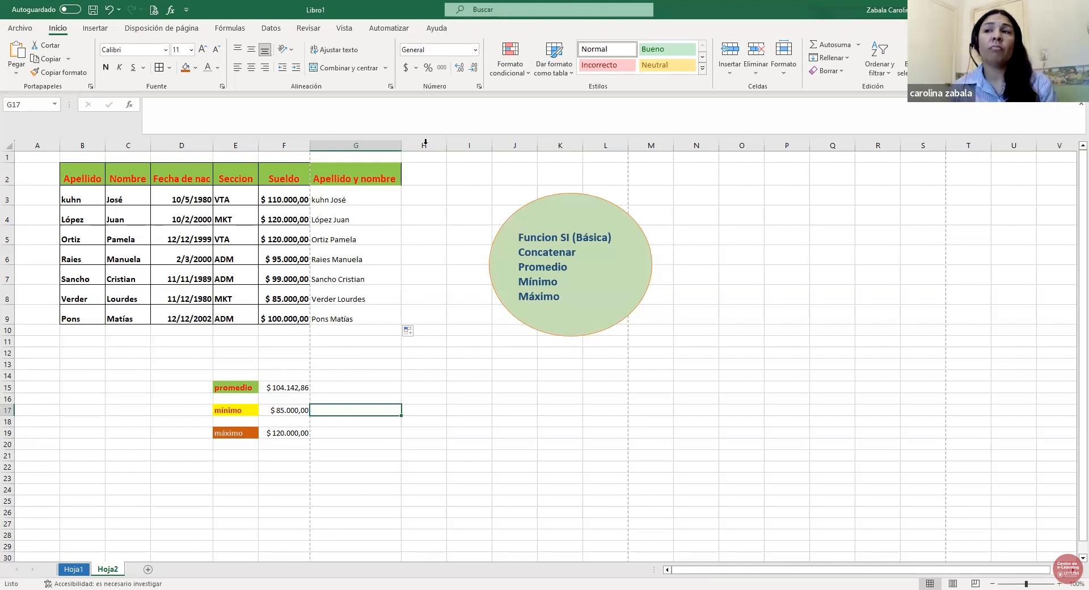
# Widen column H to about one and a quarter times column G's width and enter the header "revisión de sueldo" in H2.
pyautogui.moveTo(446, 146); pyautogui.dragTo(517, 146)
pyautogui.click(458, 170)
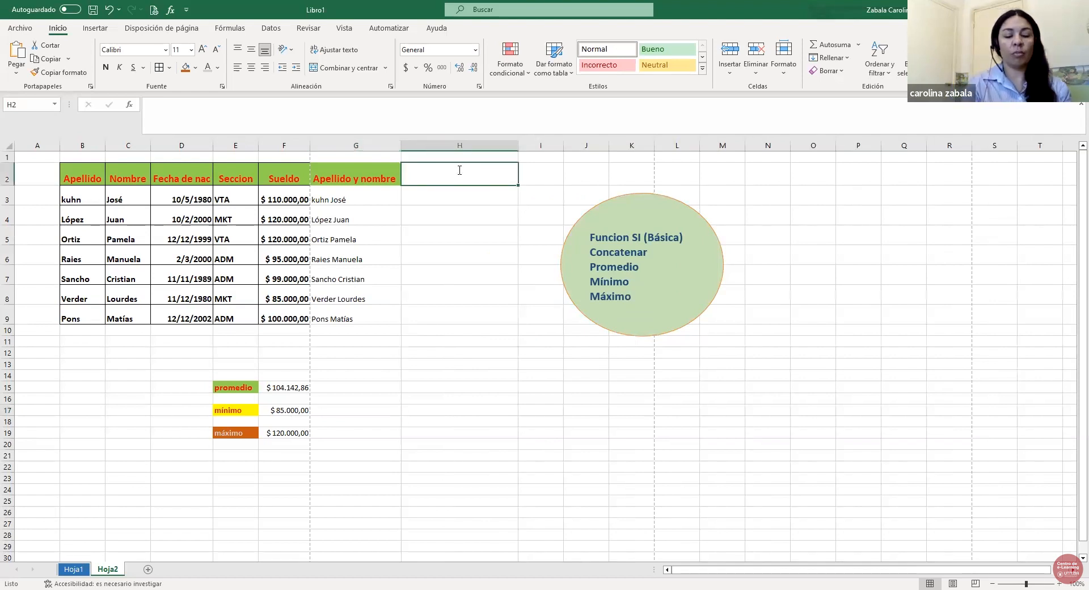
pyautogui.write('revisión de sueldo')
pyautogui.click(451, 252)
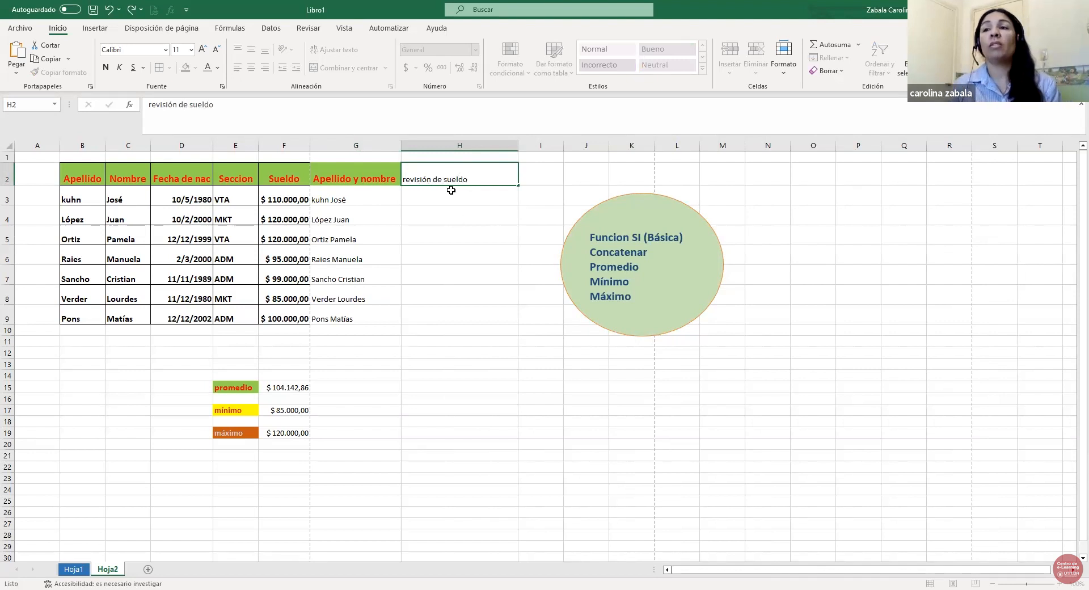
# Start an SI formula in H3 with the logical test F3<=100000 on the first employee's salary.
pyautogui.click(460, 203)
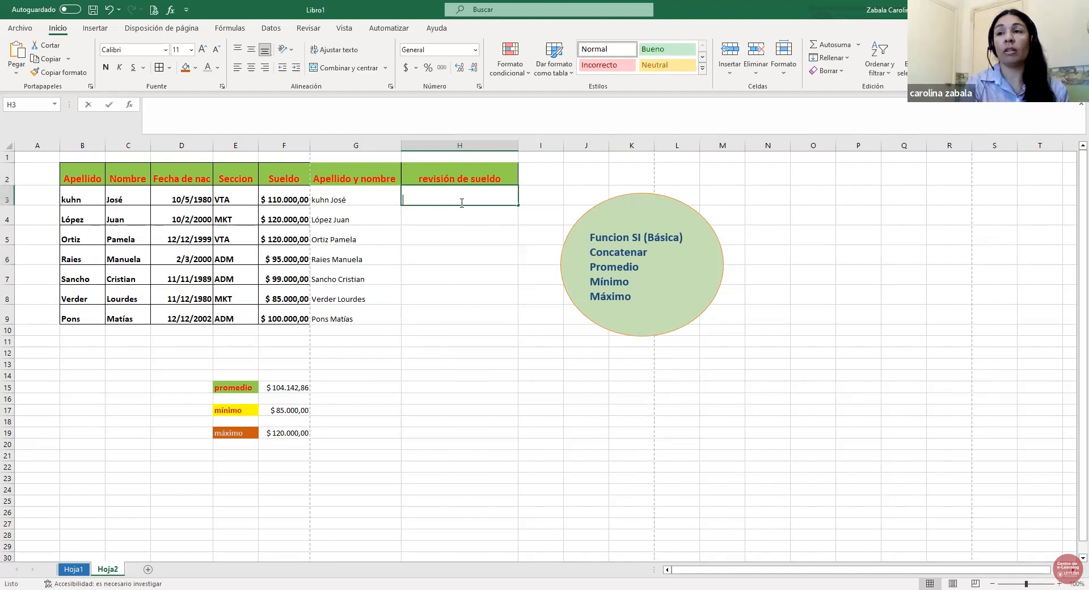
pyautogui.write('=')
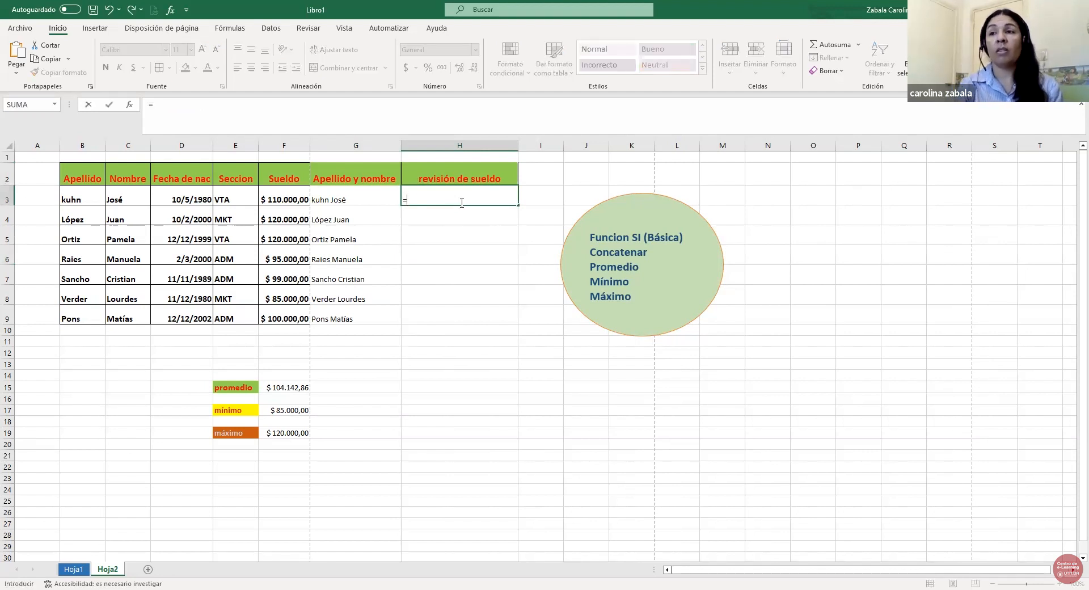
pyautogui.write('si')
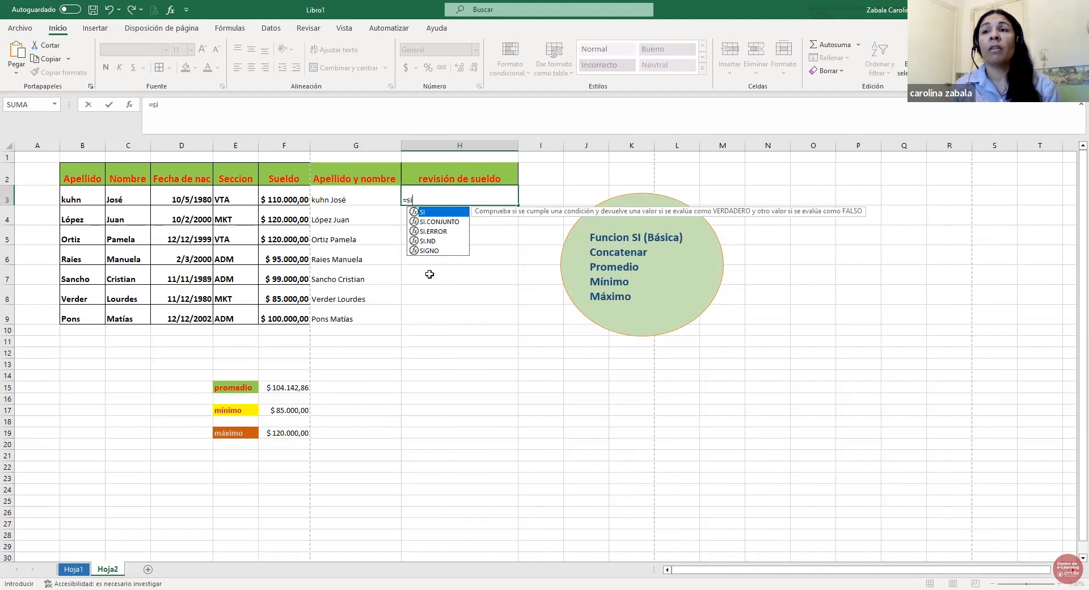
pyautogui.press('Tab')
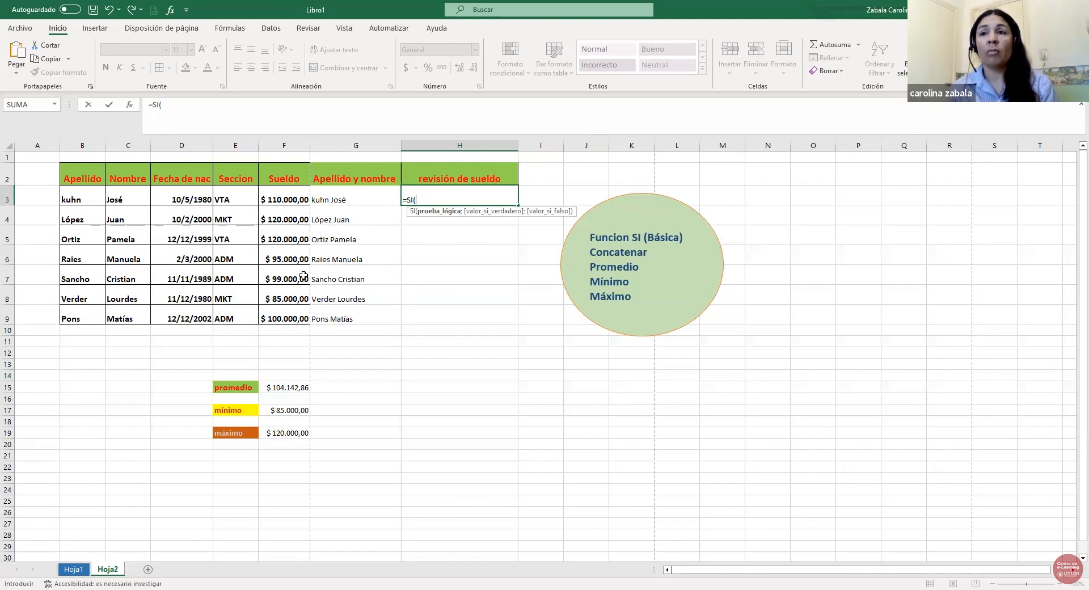
pyautogui.click(291, 197)
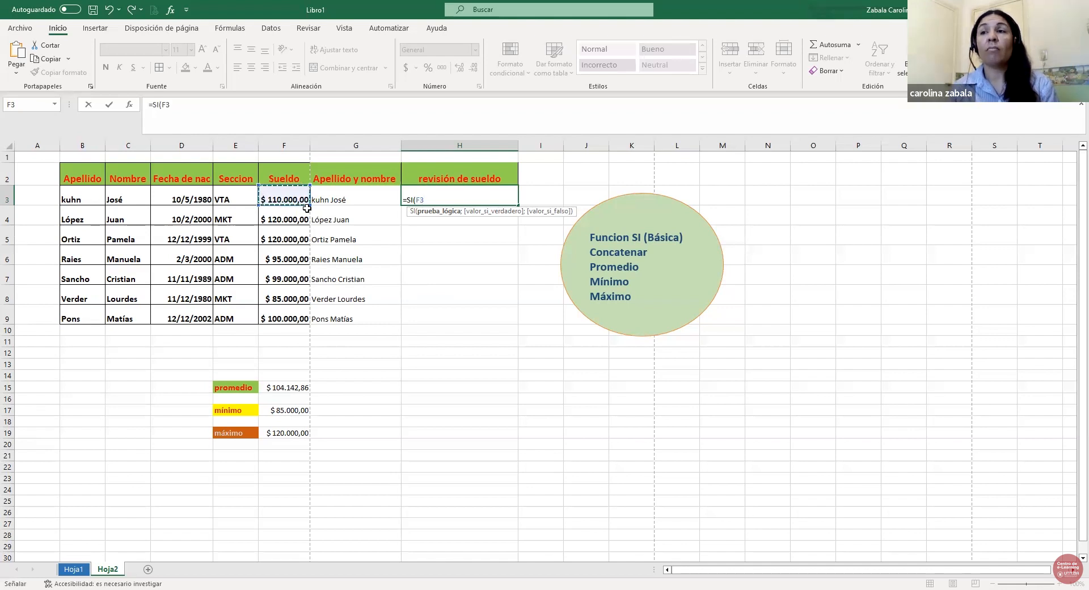
pyautogui.write('<')
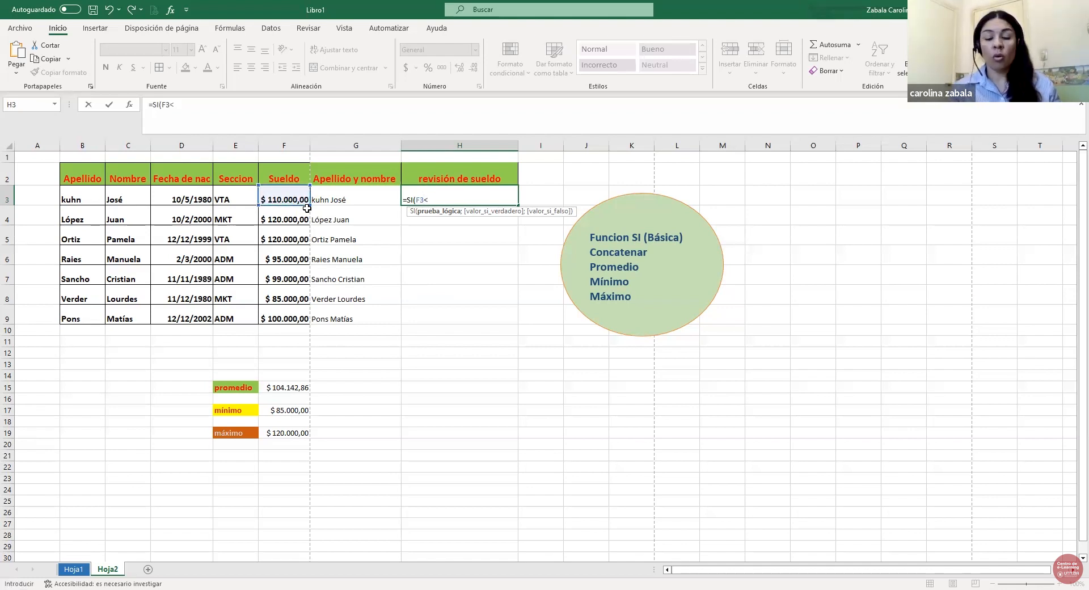
pyautogui.write('=100000')
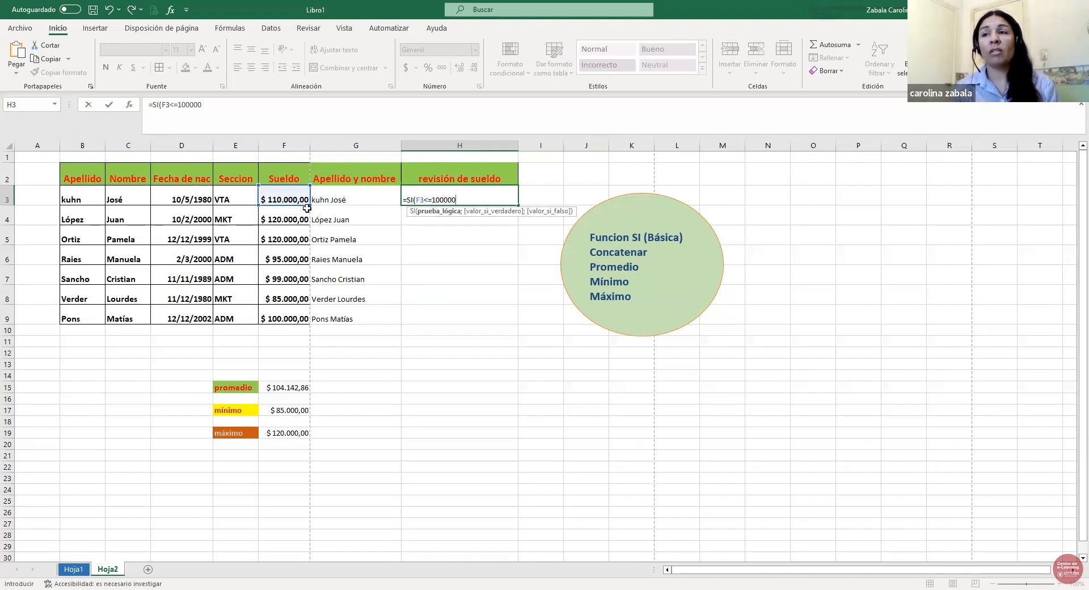
pyautogui.write(';')
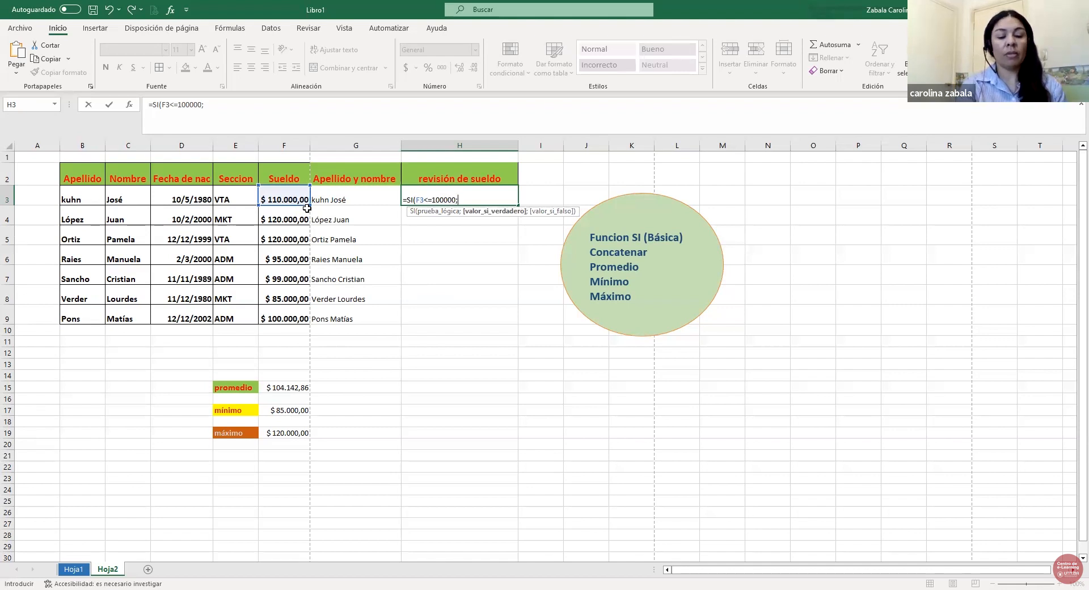
# Enter "REVISAR SUELDO" as the value-if-true argument of the SI formula in H3.
pyautogui.write('revisa')
pyautogui.press('BackSpace')
pyautogui.press('BackSpace')
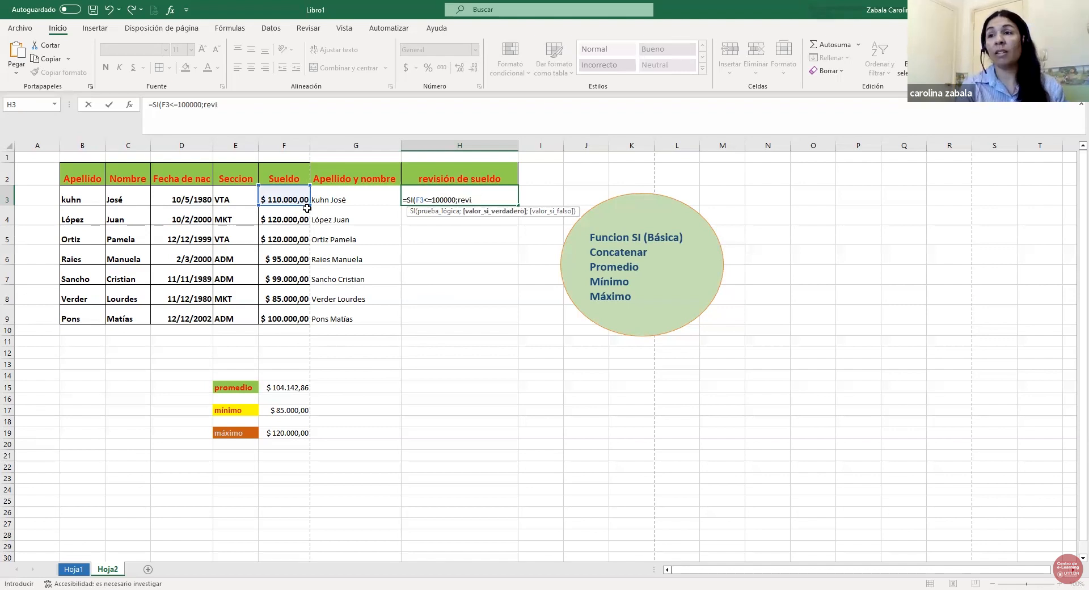
pyautogui.press('BackSpace')
pyautogui.press('BackSpace')
pyautogui.press('BackSpace')
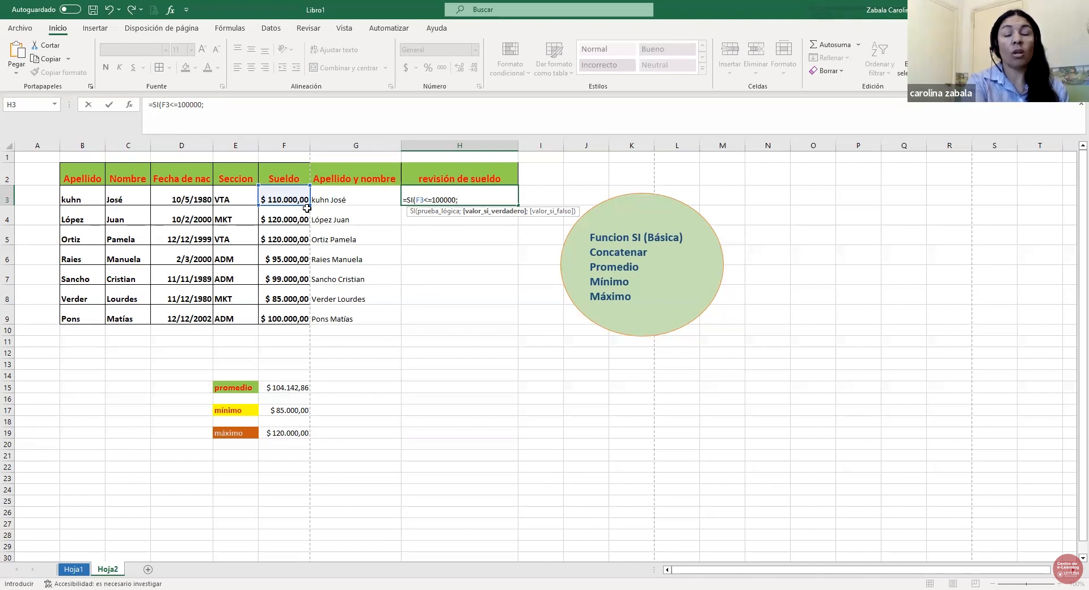
pyautogui.write('"re')
pyautogui.press('BackSpace')
pyautogui.press('BackSpace')
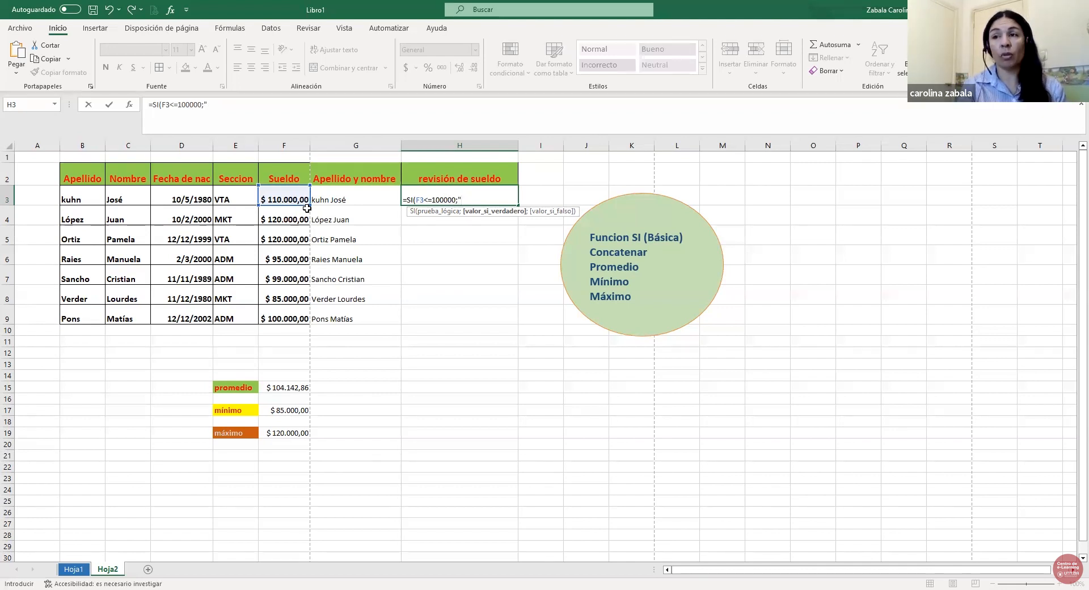
pyautogui.write('REVISAR')
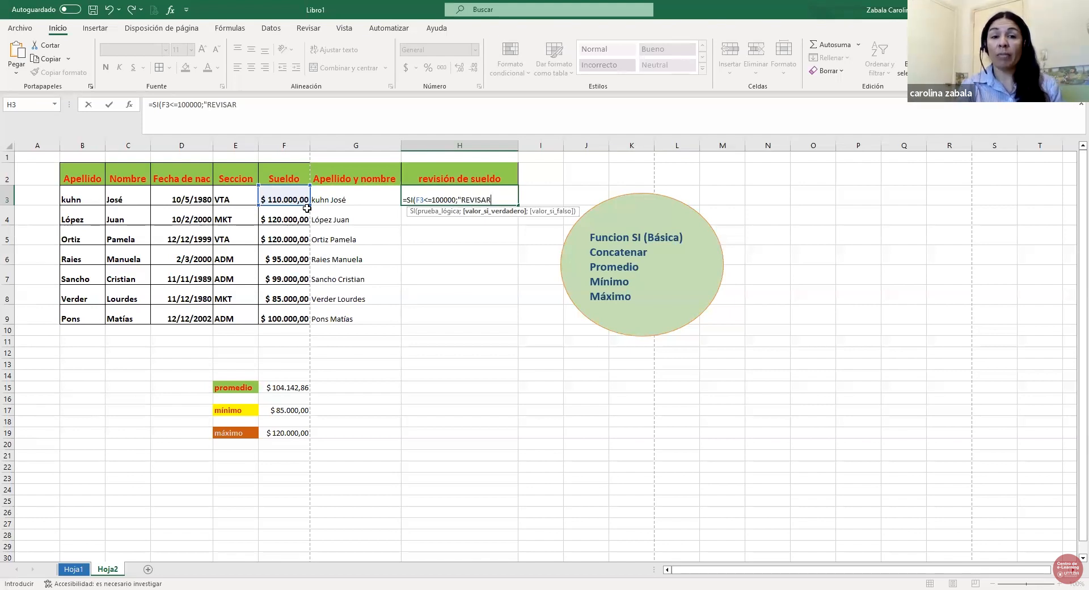
pyautogui.write(' SUELDO')
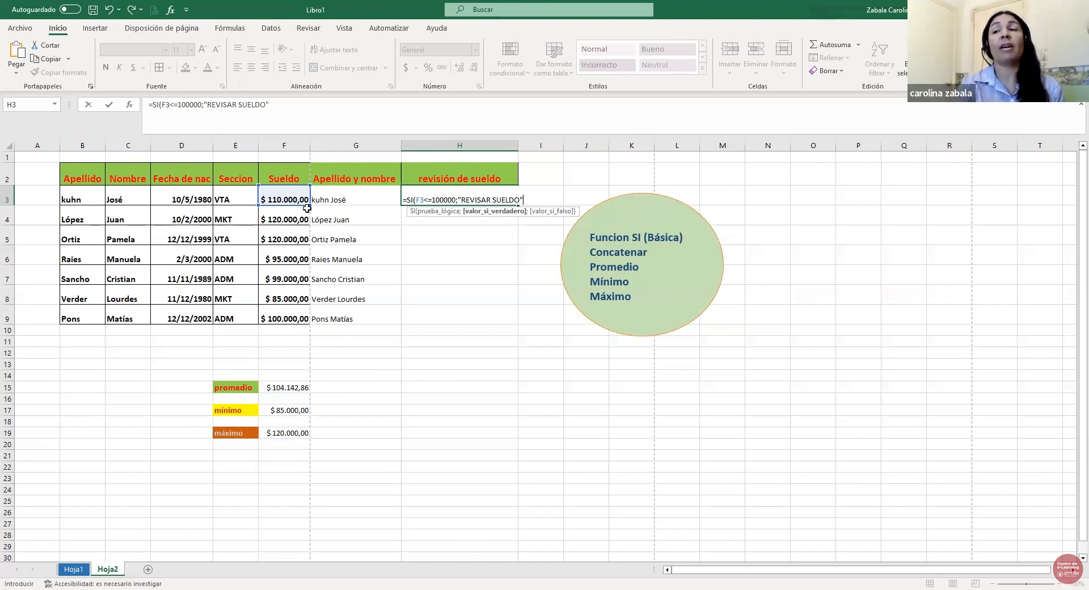
pyautogui.write('";')
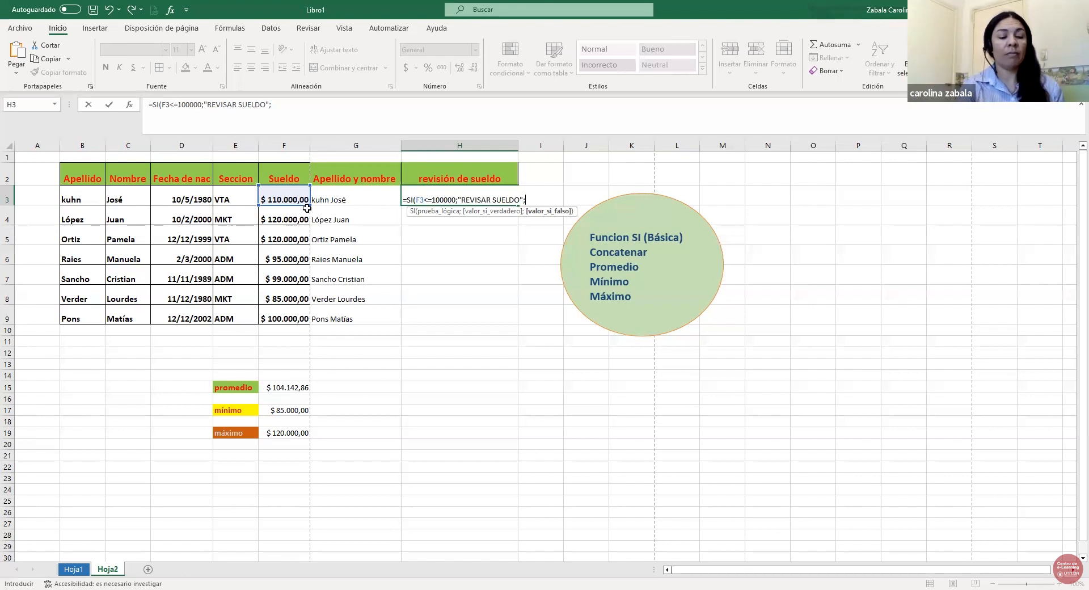
# Complete the H3 formula as =SI(F3<=100000;"REVISAR SUELDO";"OK") without a space before "OK", and fill it down through H9.
pyautogui.write(' "OK"')
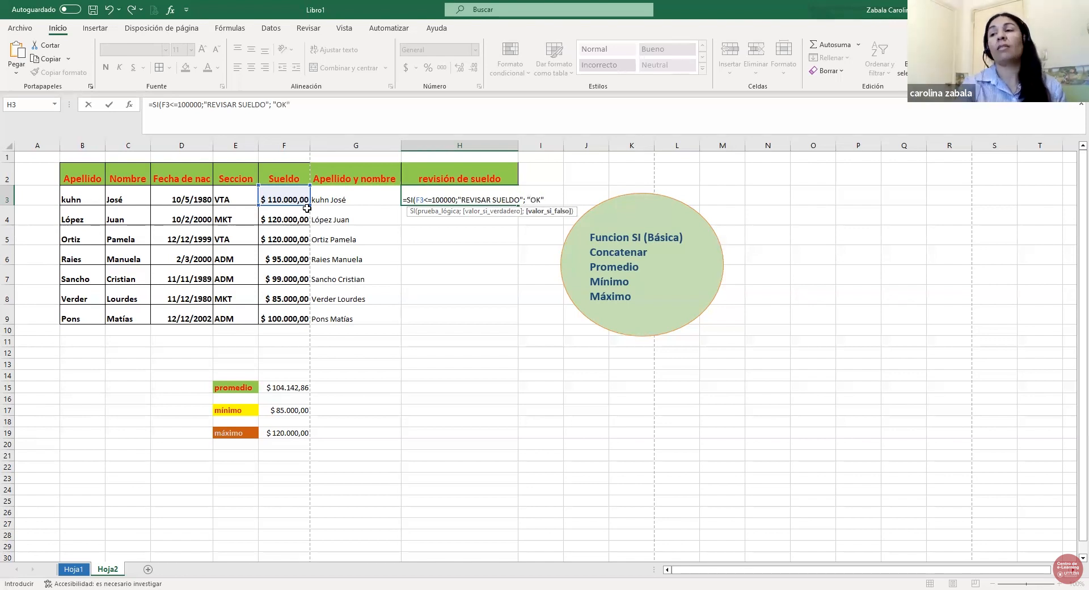
pyautogui.write(')')
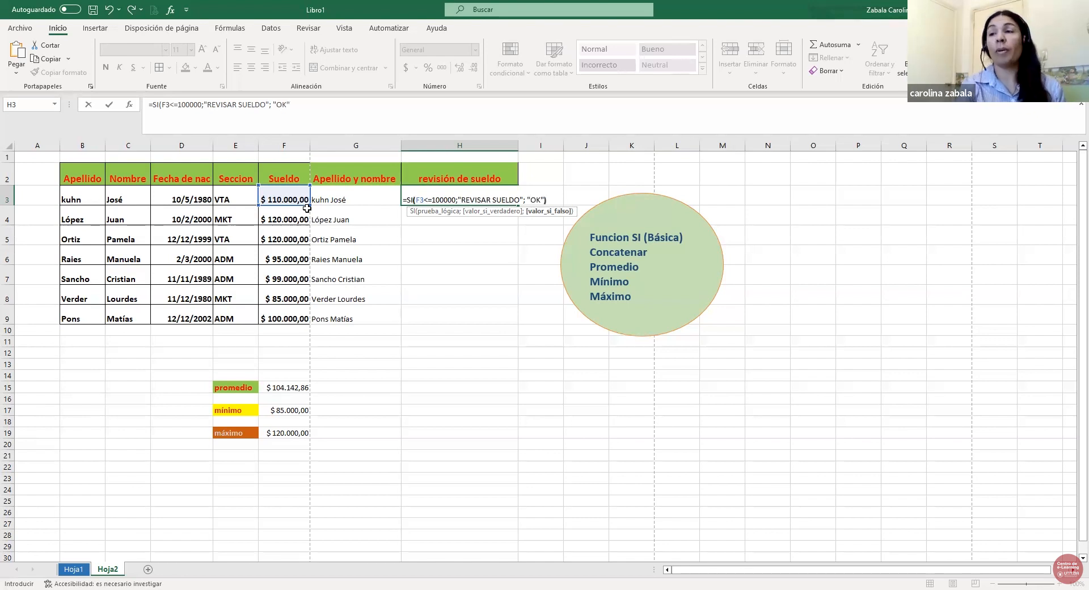
pyautogui.click(525, 199)
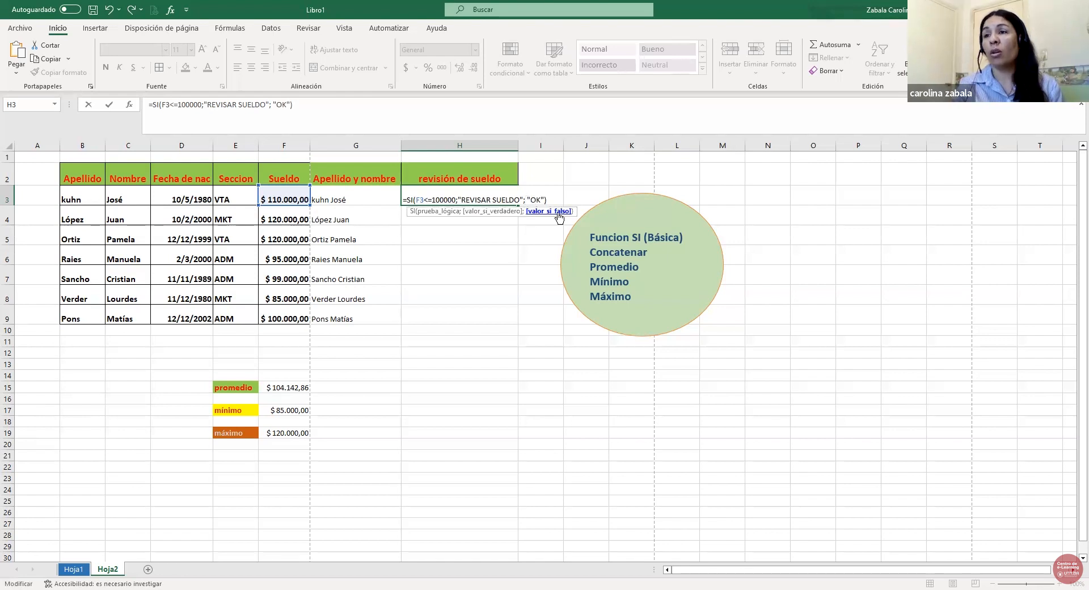
pyautogui.press('Delete')
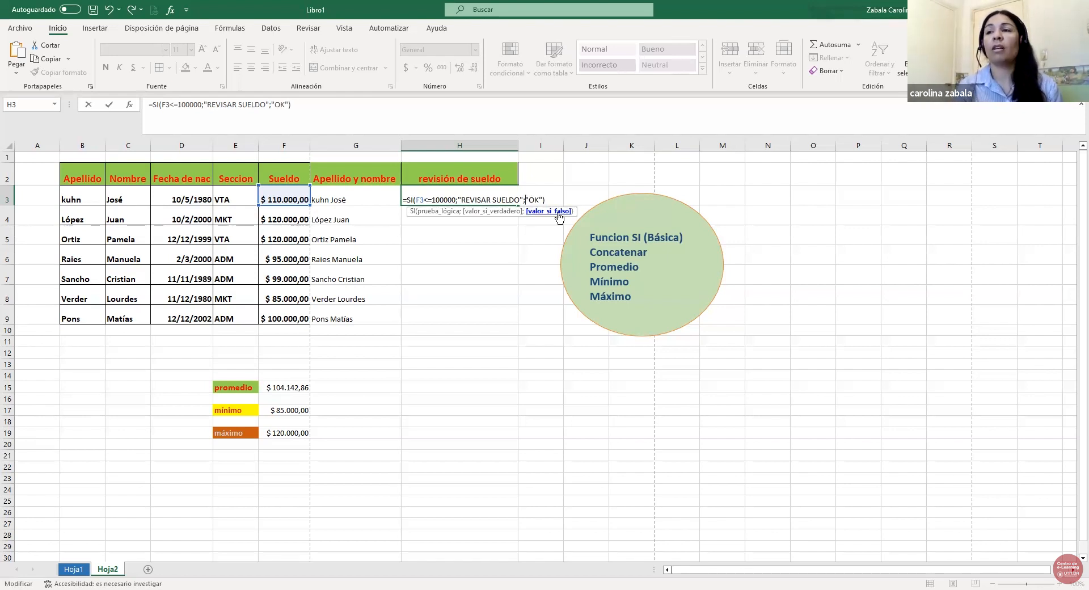
pyautogui.press('Return')
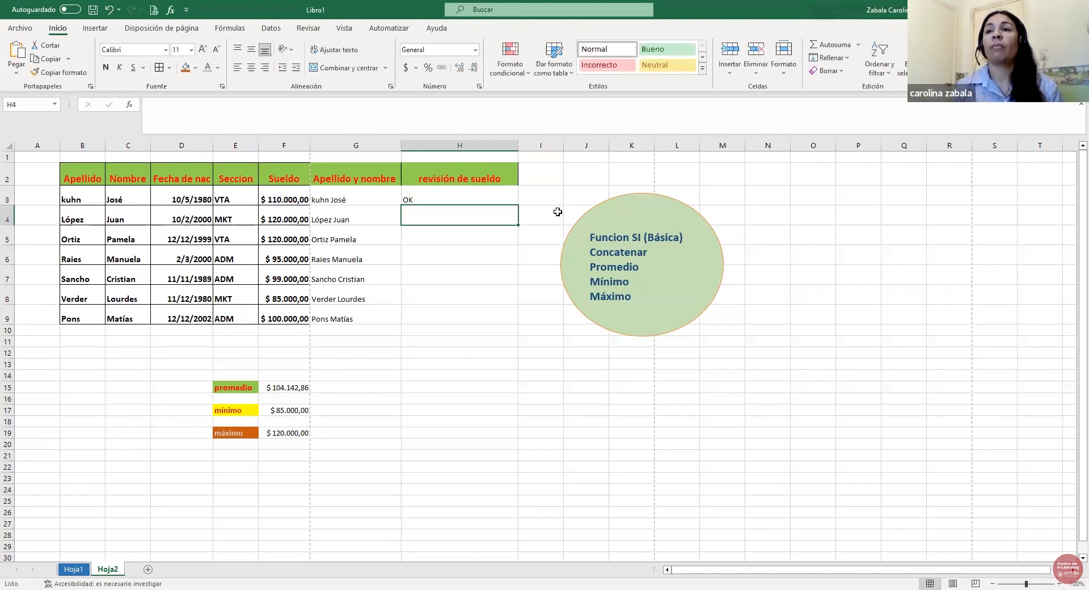
pyautogui.click(471, 195)
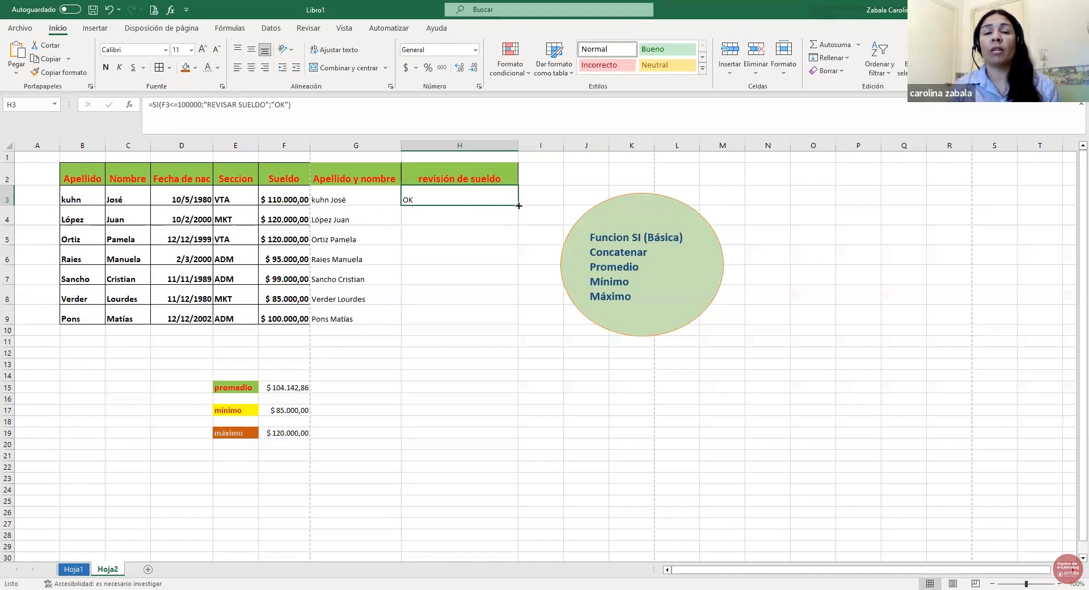
pyautogui.moveTo(518, 205); pyautogui.dragTo(521, 323)
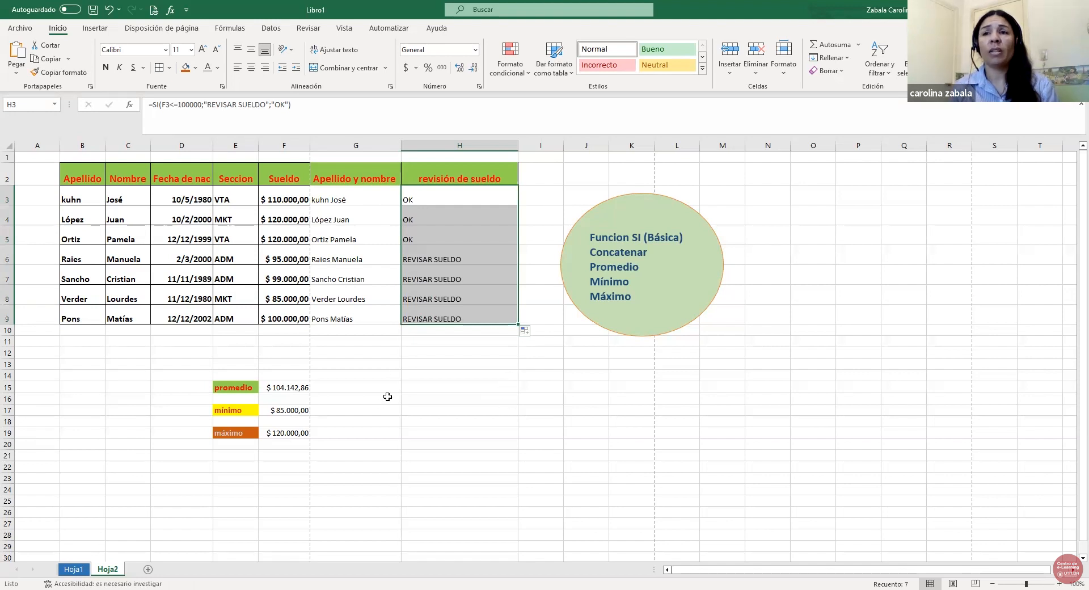
# Fill the salary cells F6:F9 with yellow.
pyautogui.click(301, 260)
pyautogui.moveTo(301, 268); pyautogui.dragTo(292, 318)
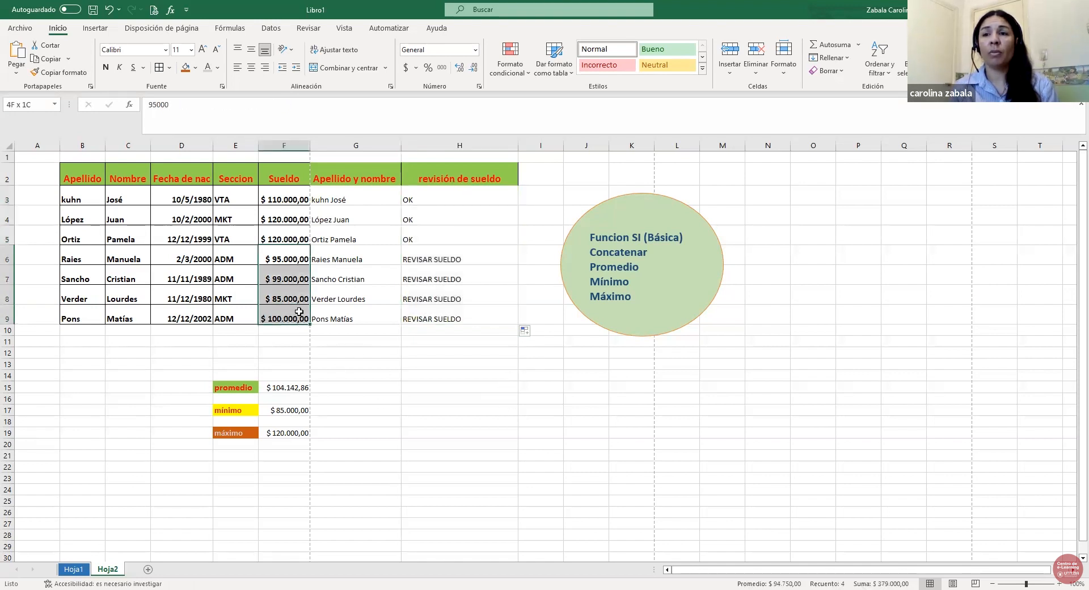
pyautogui.click(195, 69)
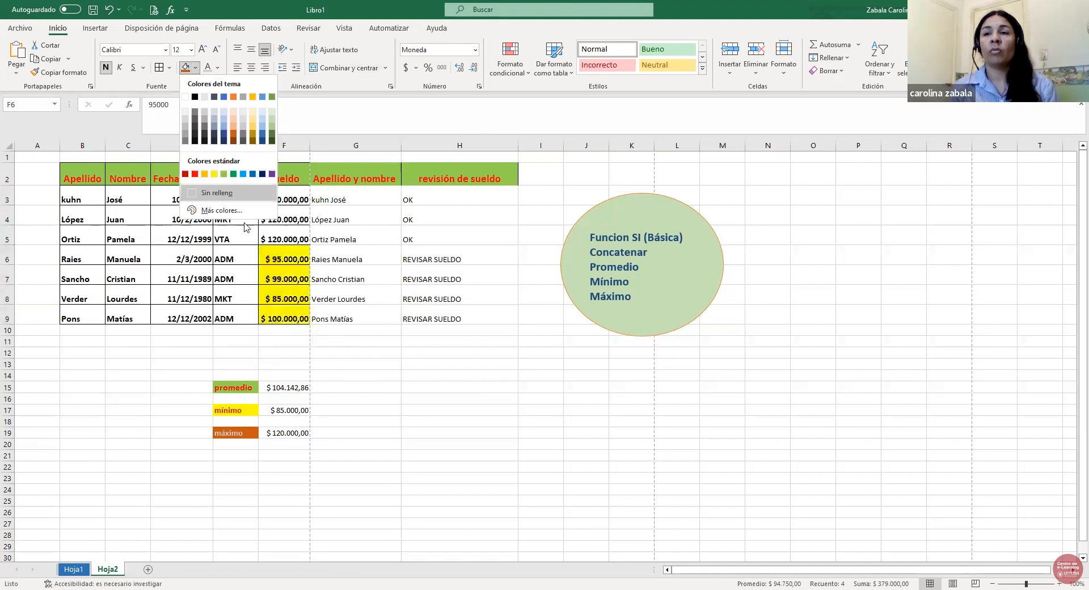
pyautogui.click(214, 174)
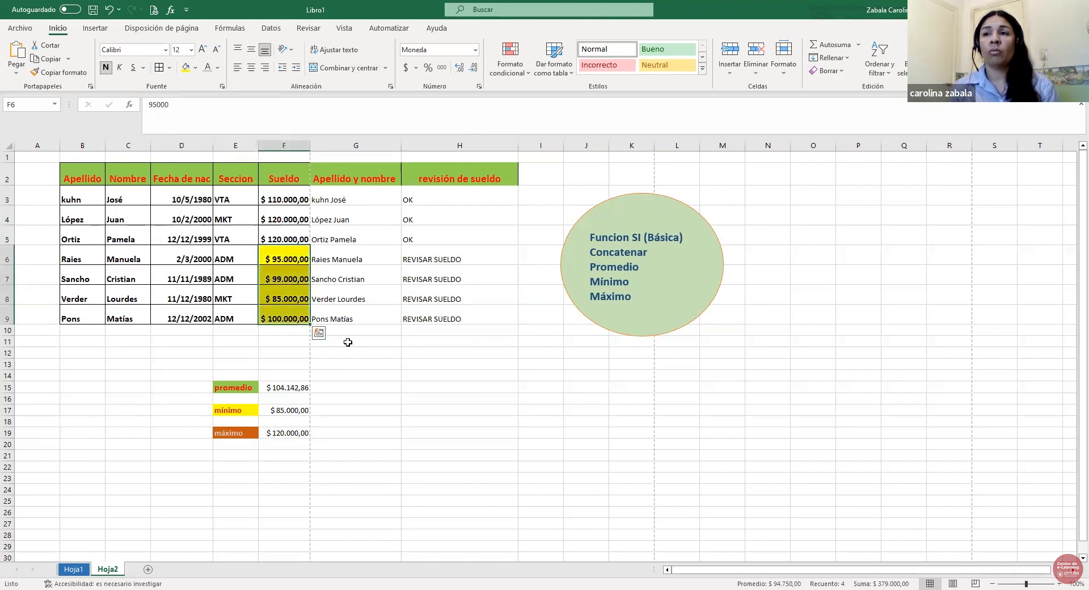
# Apply the same yellow fill to the "REVISAR SUELDO" cells H6:H9.
pyautogui.click(350, 339)
pyautogui.moveTo(448, 258); pyautogui.dragTo(447, 316)
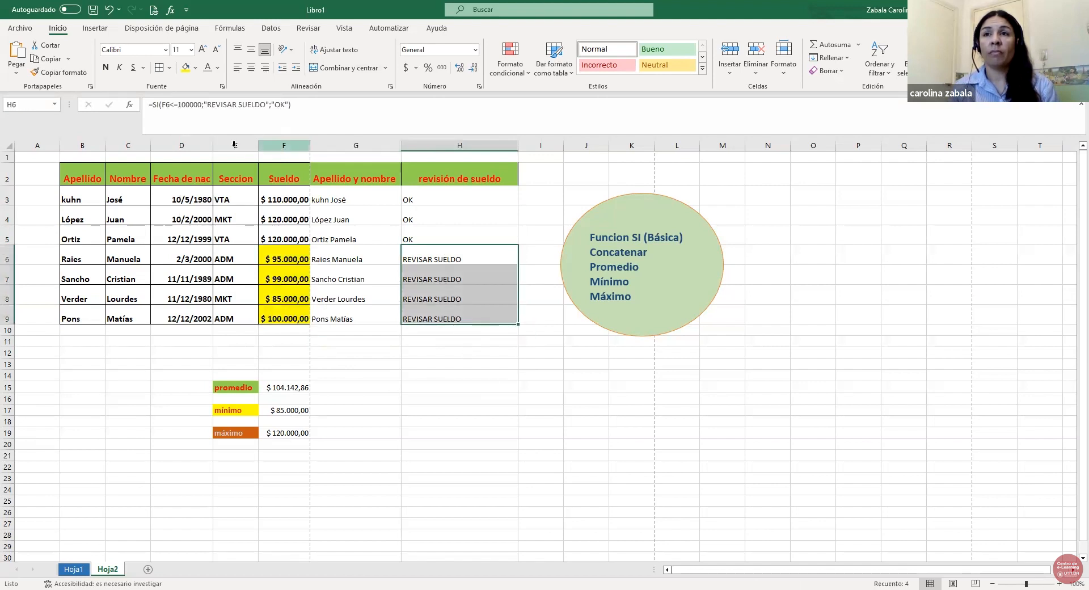
pyautogui.click(186, 67)
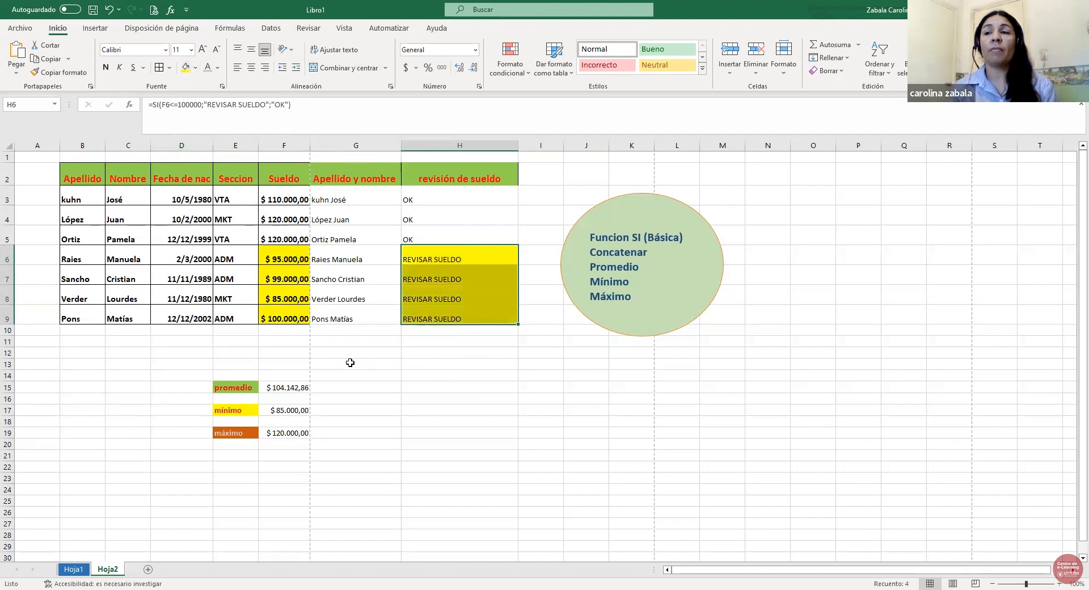